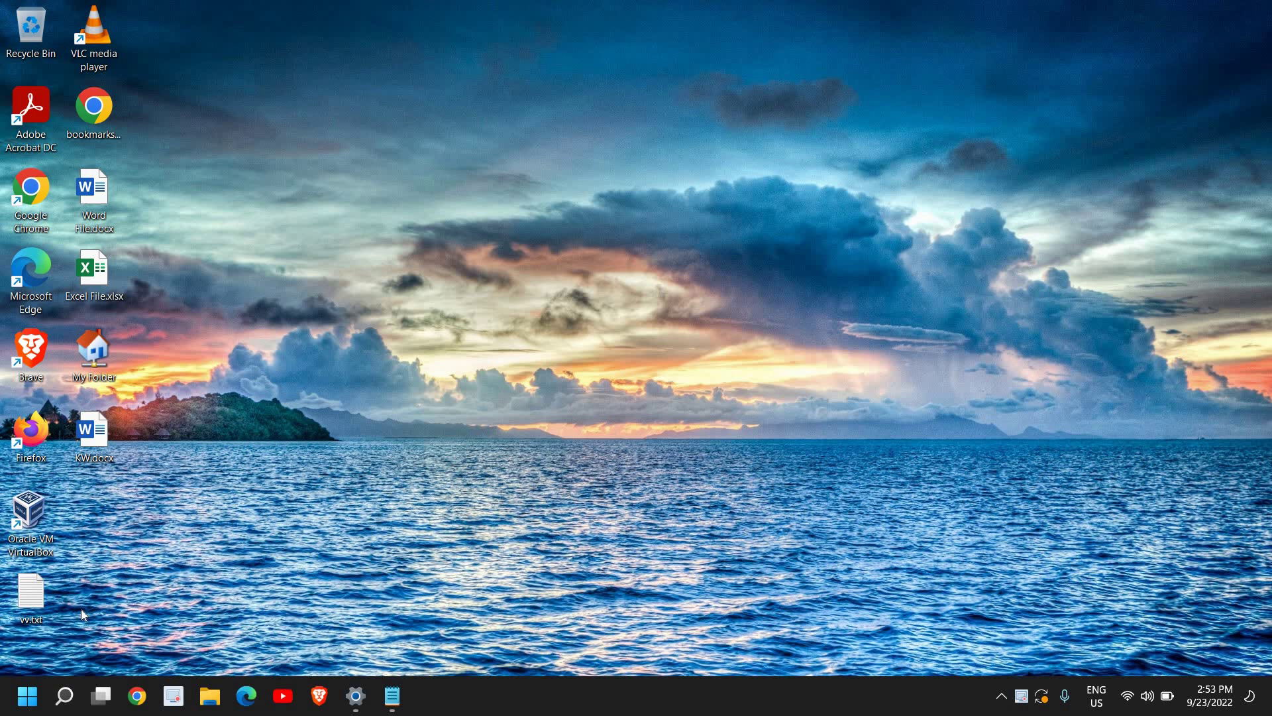
- Launch Settings from the Start button's quick link menu
right_click(31, 699)
left_click(37, 523)
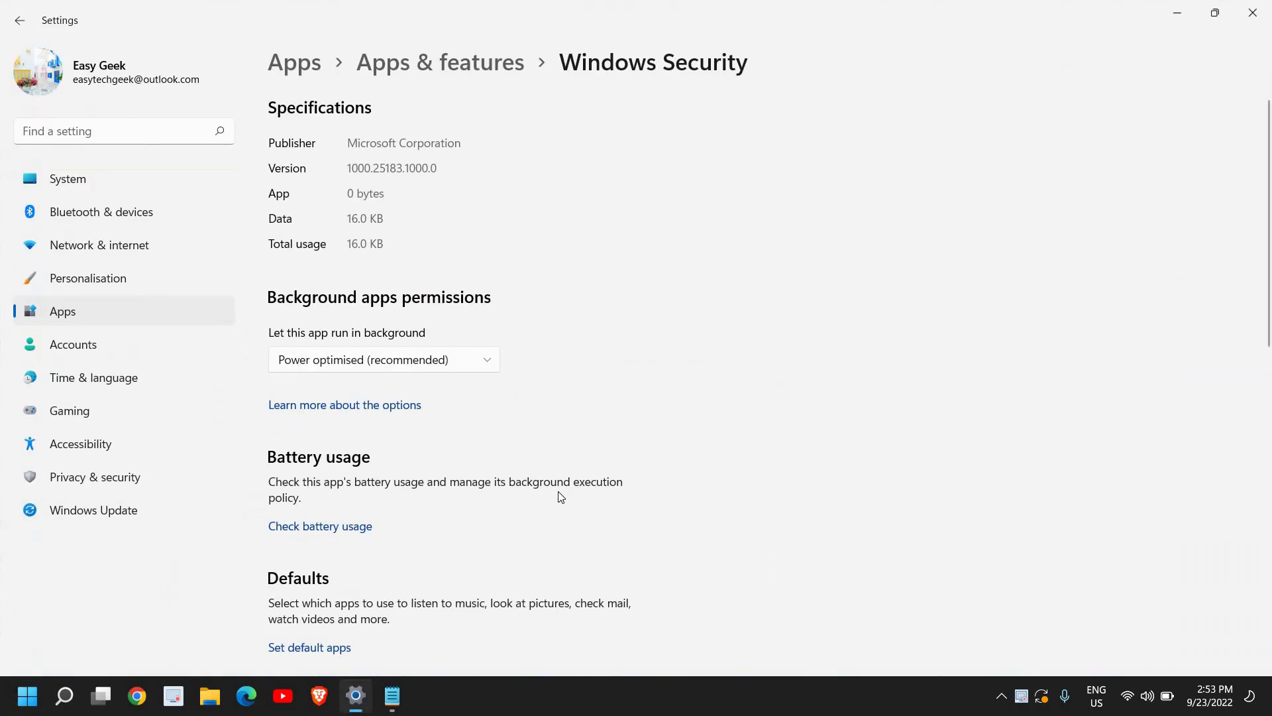
- Navigate from System to Apps and show the Apps & features list of installed apps
left_click(74, 182)
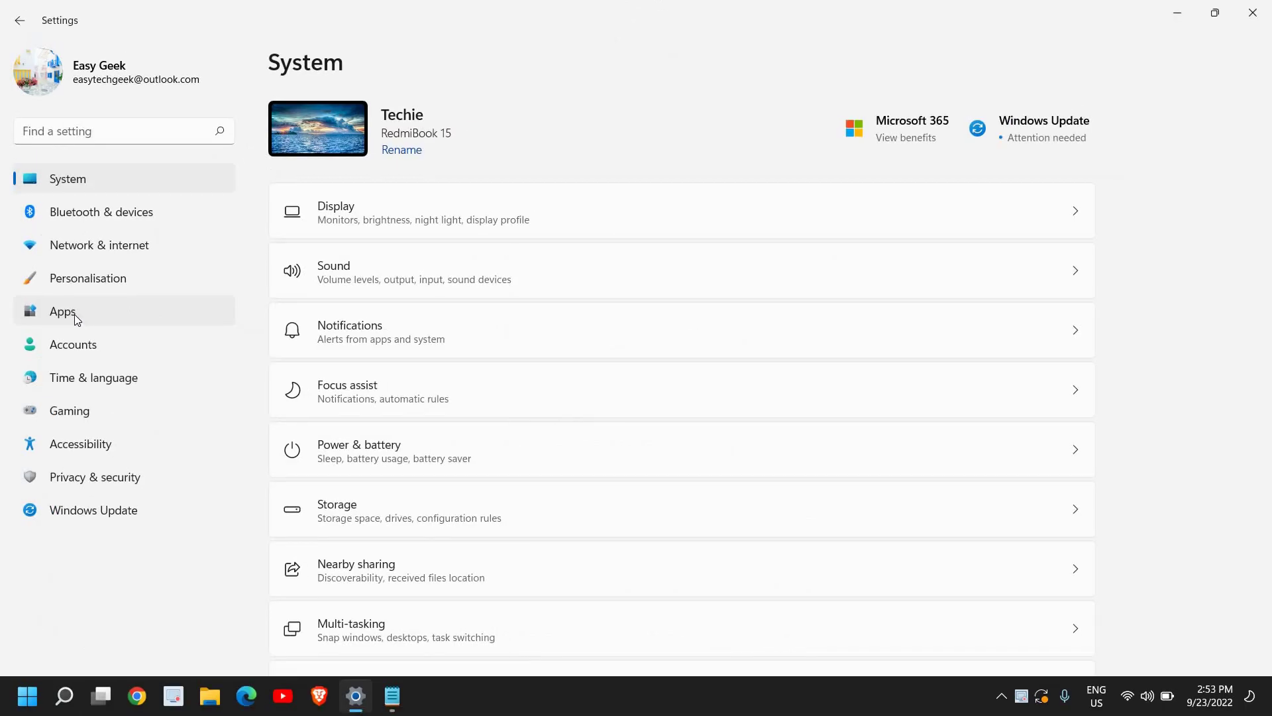
left_click(74, 314)
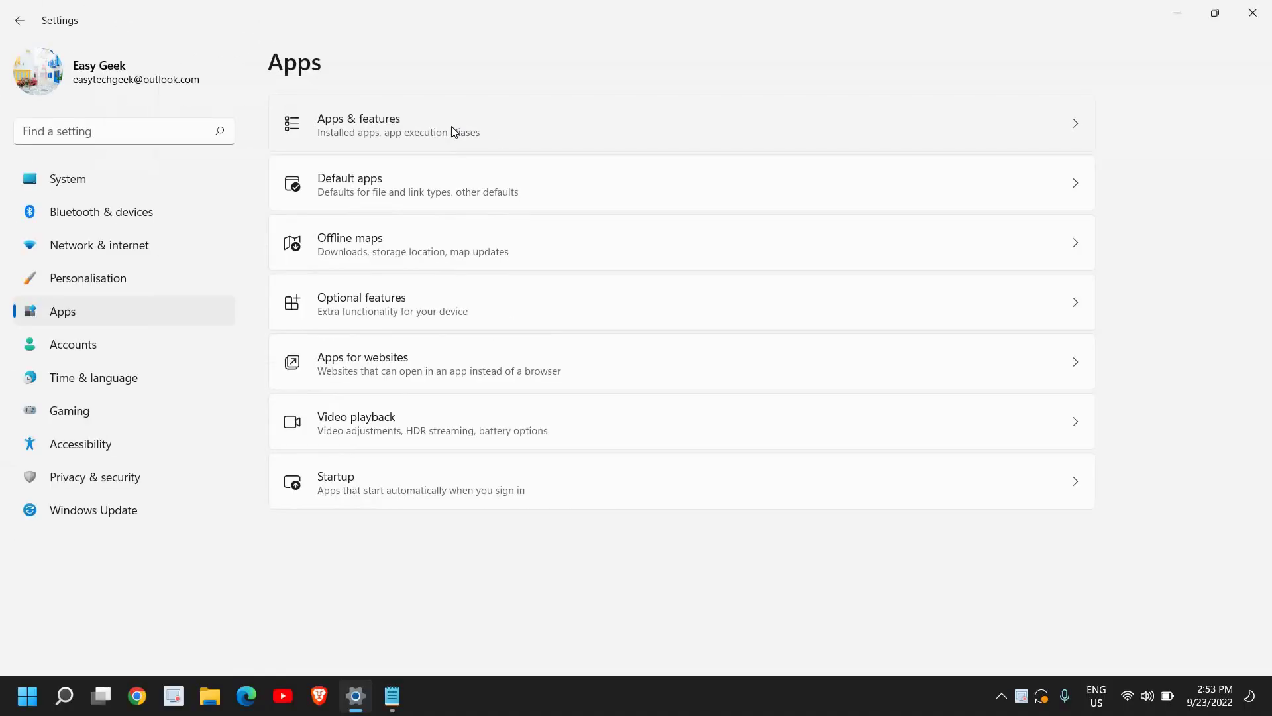
left_click(452, 126)
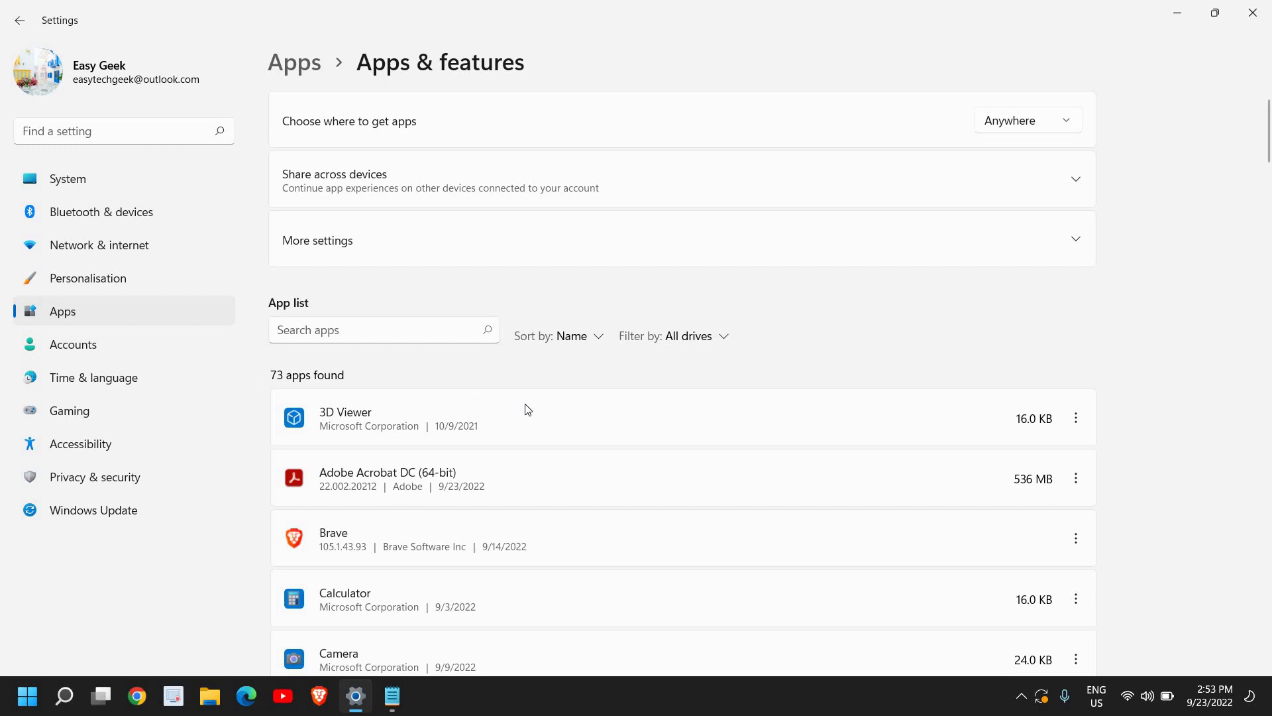
scroll(527, 408, "down", 2)
scroll(526, 407, "down", 3)
scroll(447, 377, "up", 5)
- Search the app list for 'sec' and show the options menu for Windows Security
left_click(349, 332)
type("se")
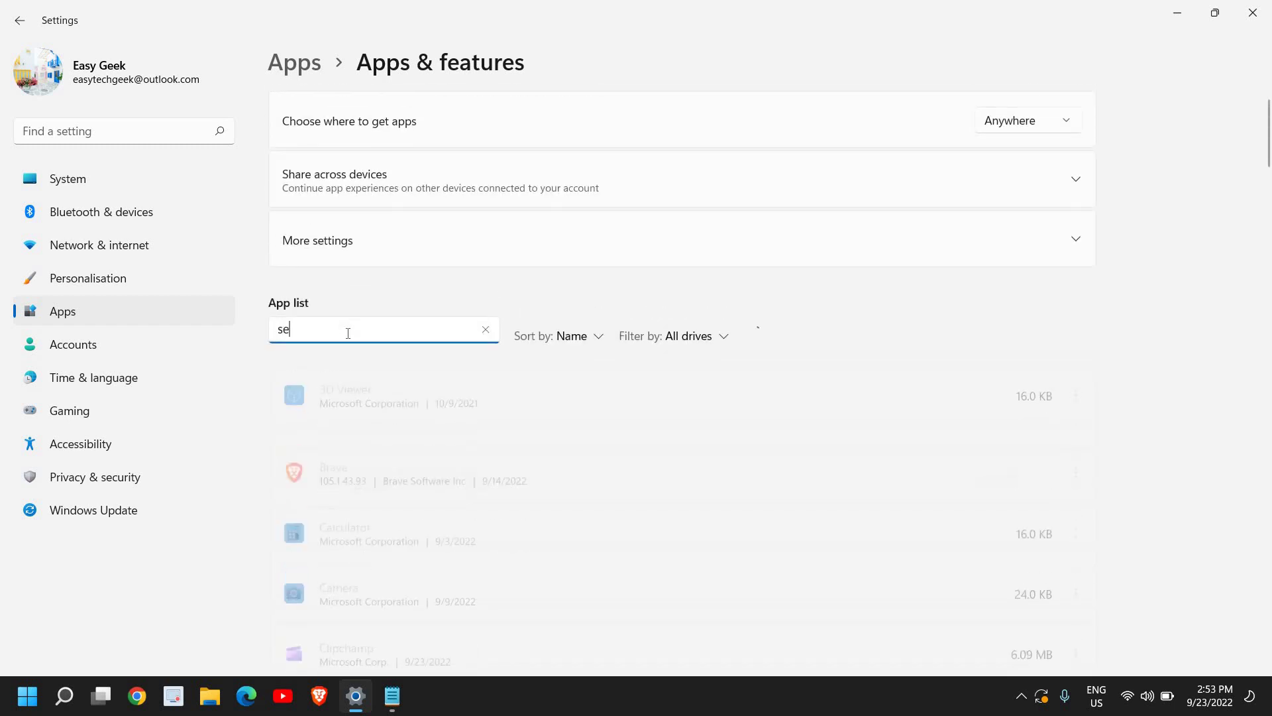
type("c")
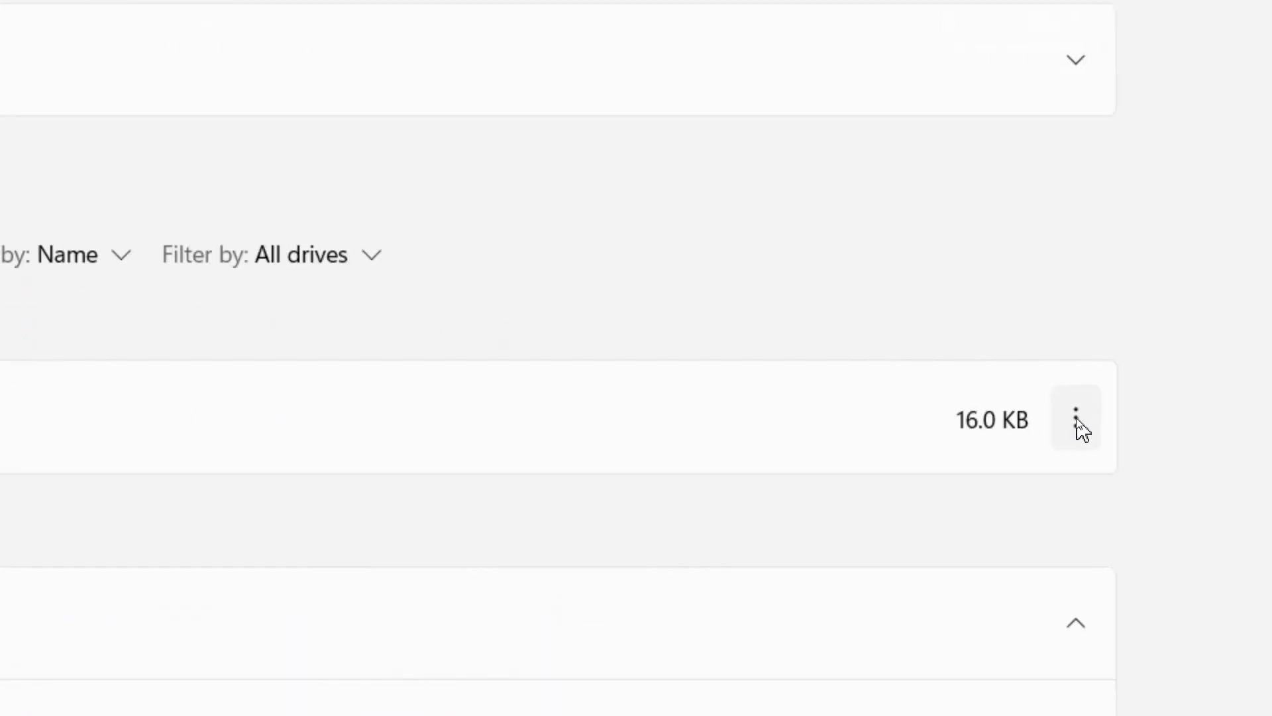
left_click(1076, 419)
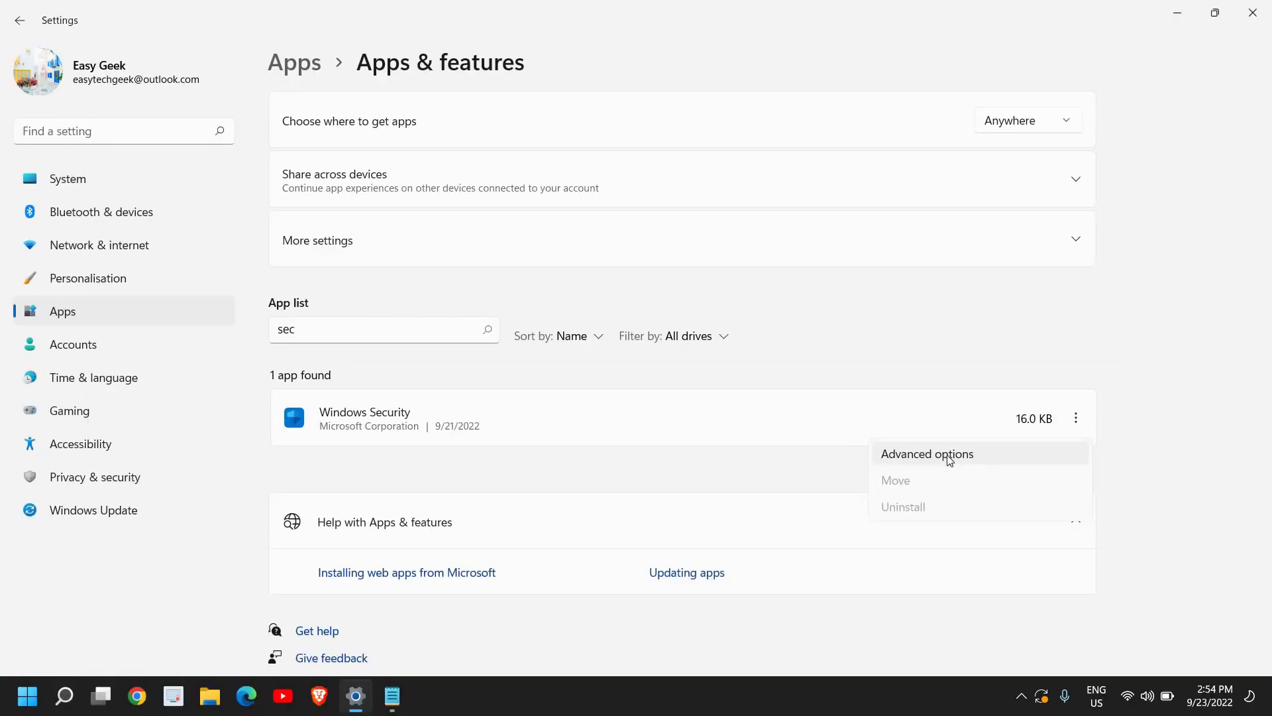
- In Windows Security's advanced options, try background running at Never, then leave it at Power optimised
left_click(947, 454)
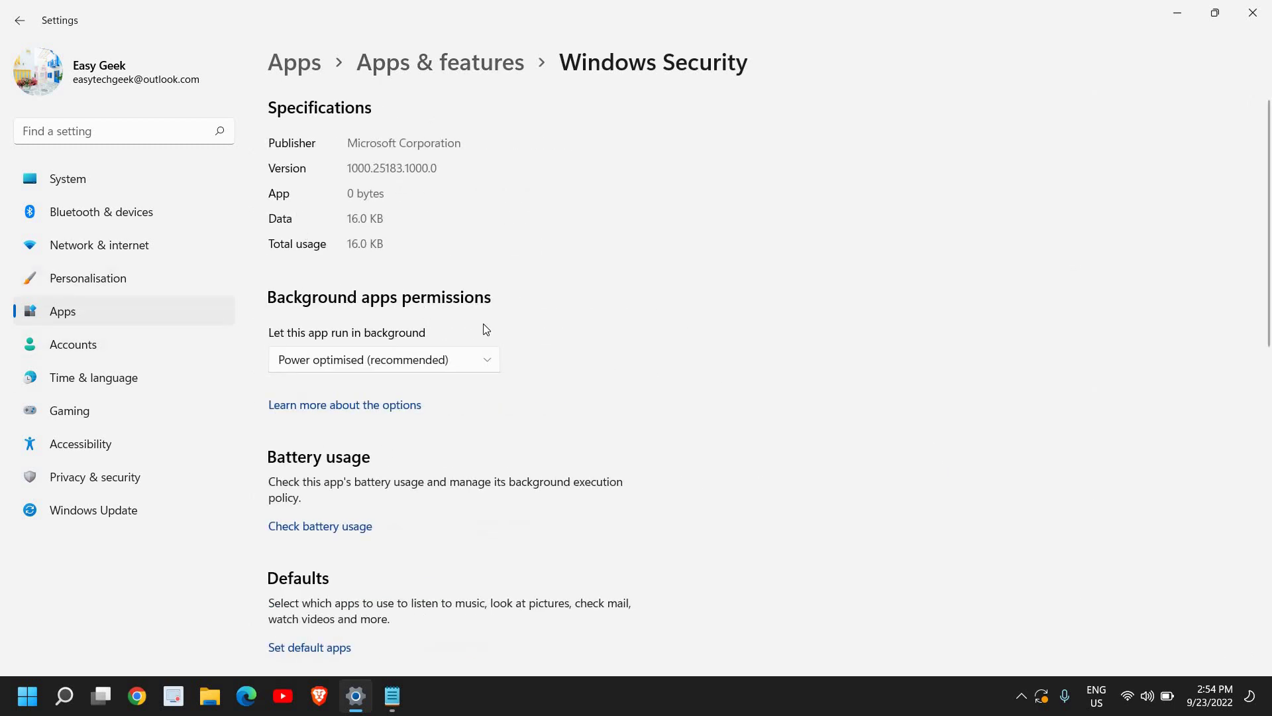
left_click(459, 361)
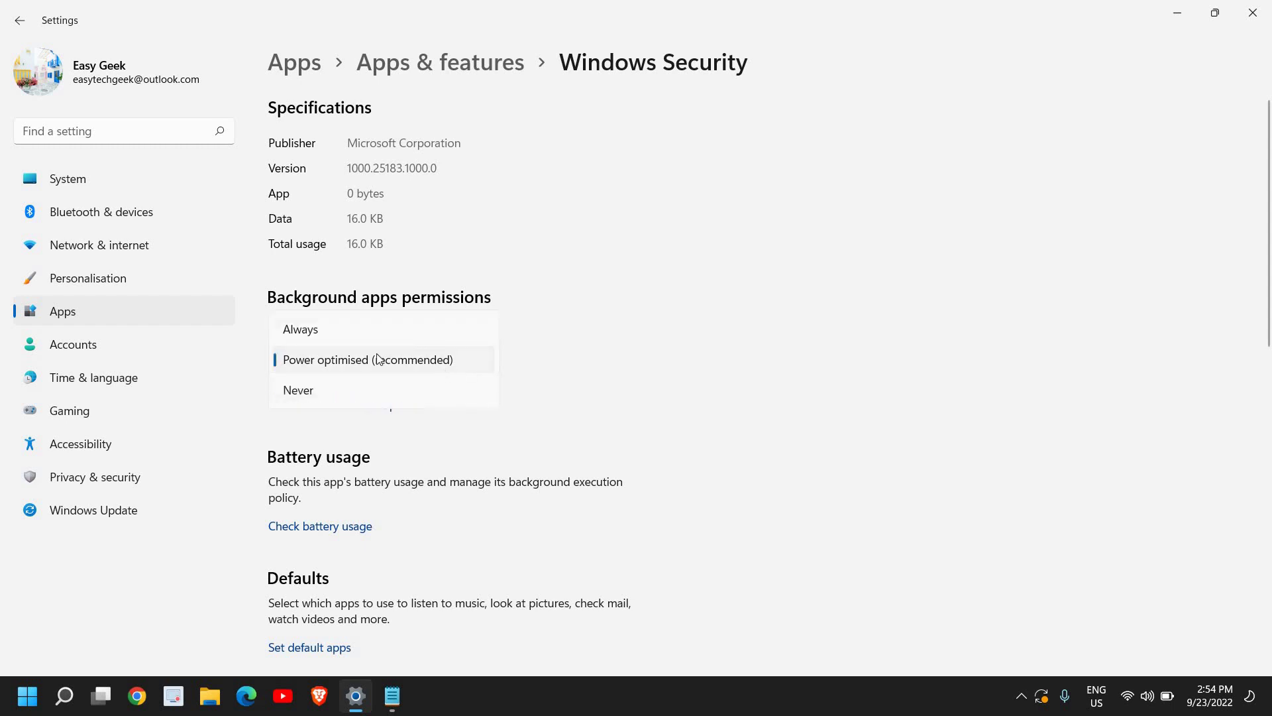
left_click(317, 393)
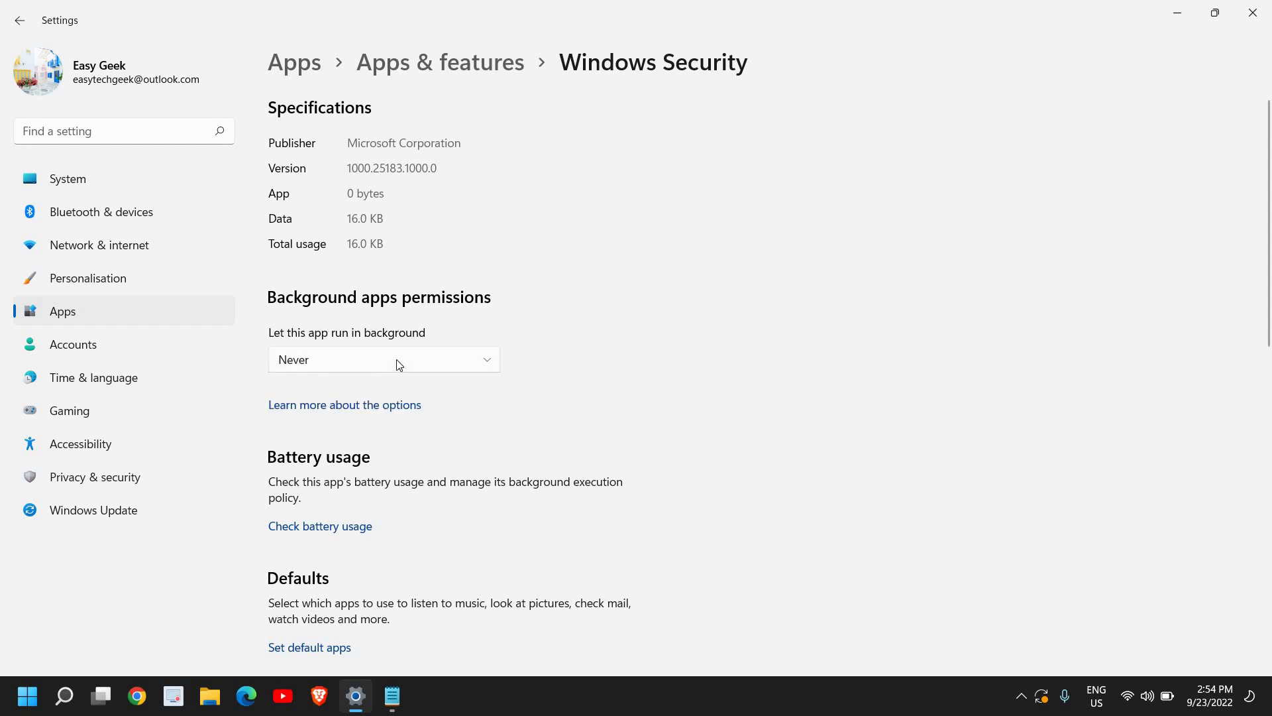
left_click(361, 360)
left_click(320, 332)
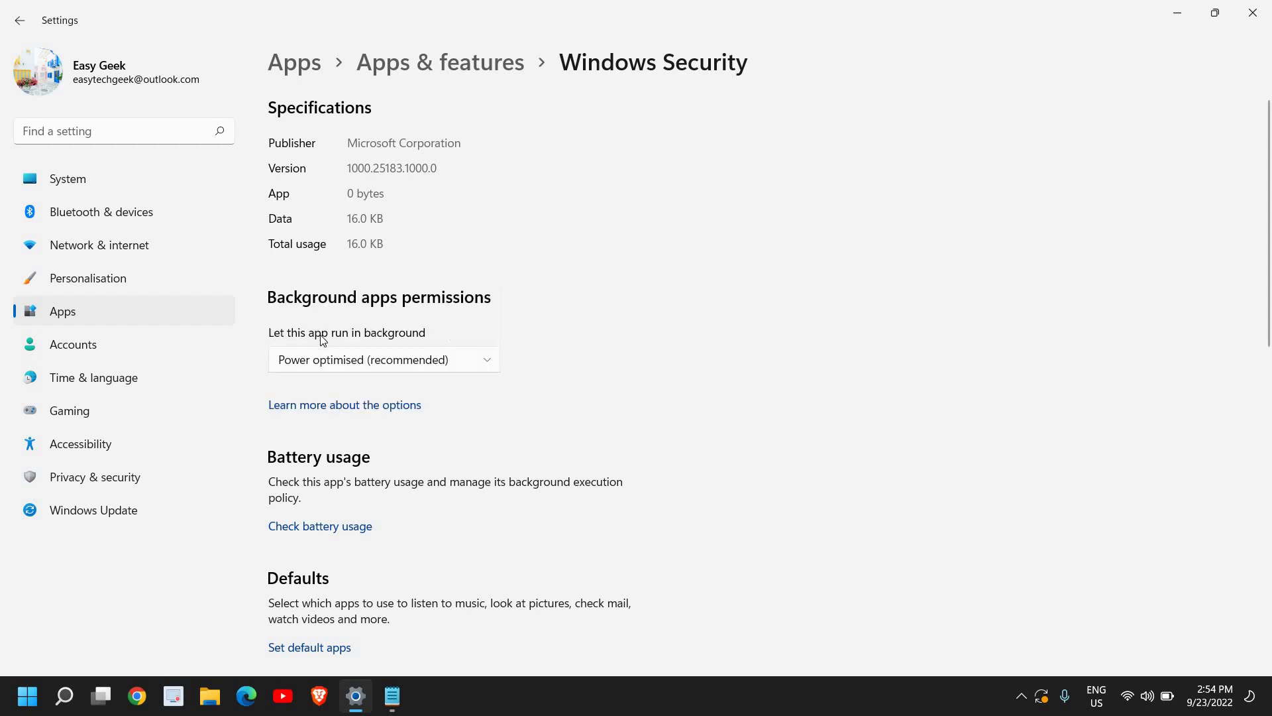
left_click(350, 362)
left_click(381, 363)
scroll(458, 401, "down", 3)
scroll(457, 397, "down", 2)
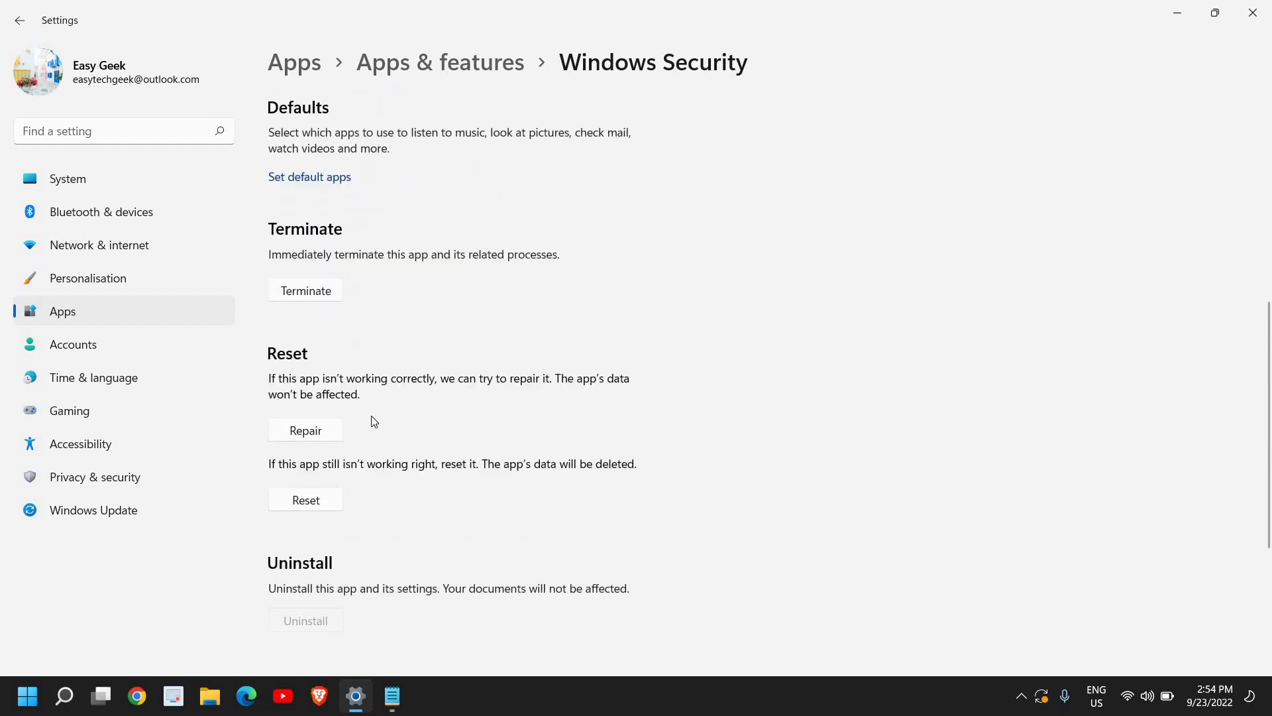
scroll(432, 431, "up", 1)
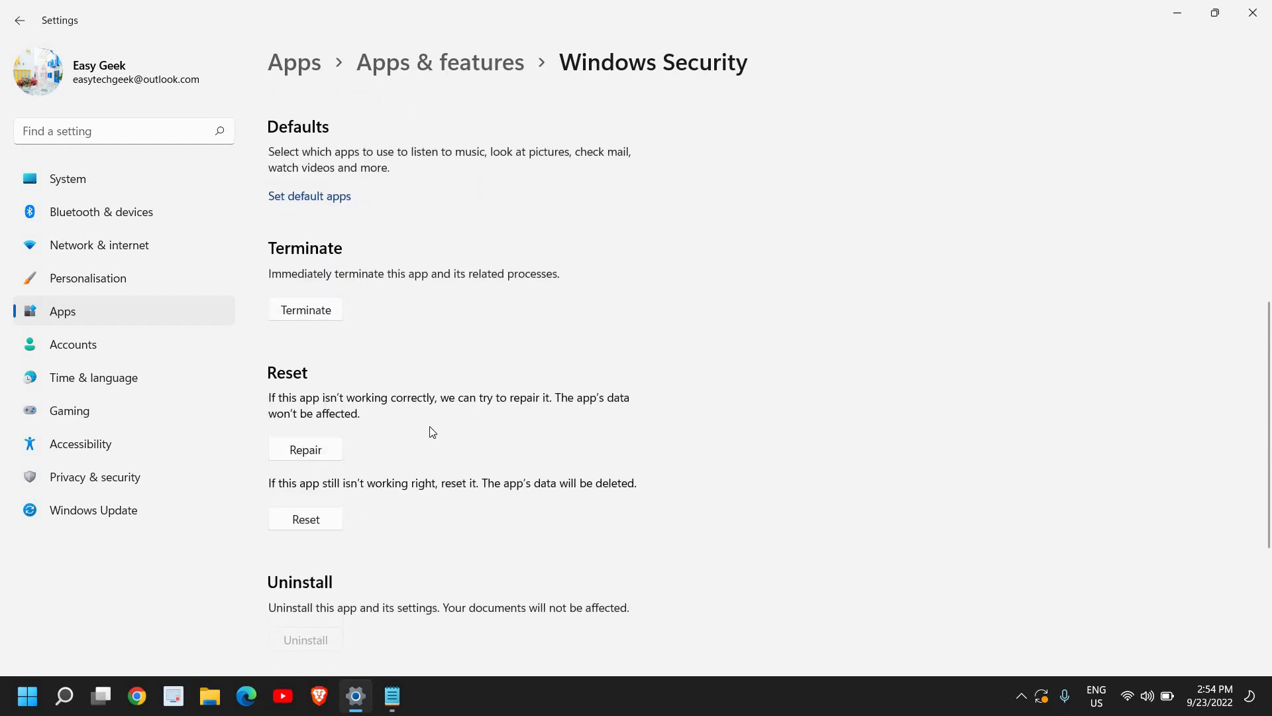
scroll(431, 431, "up", 5)
scroll(471, 446, "down", 2)
scroll(474, 420, "up", 1)
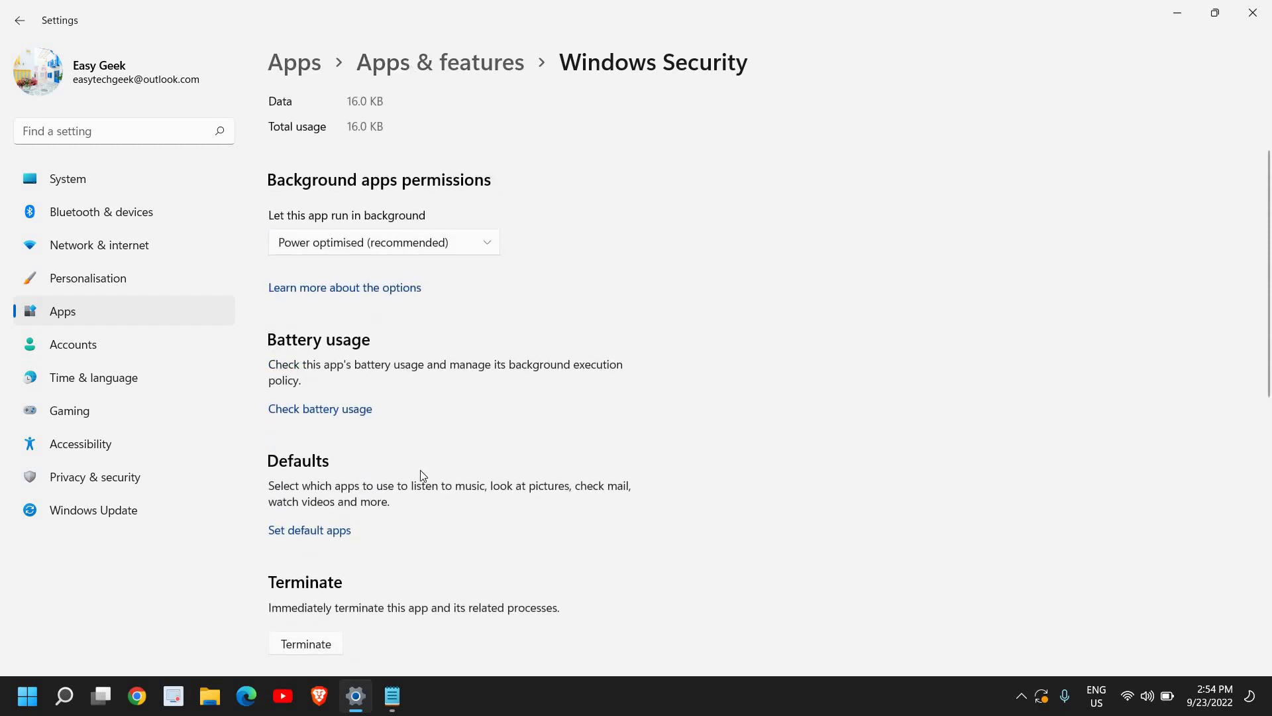
scroll(407, 459, "down", 2)
scroll(404, 443, "down", 2)
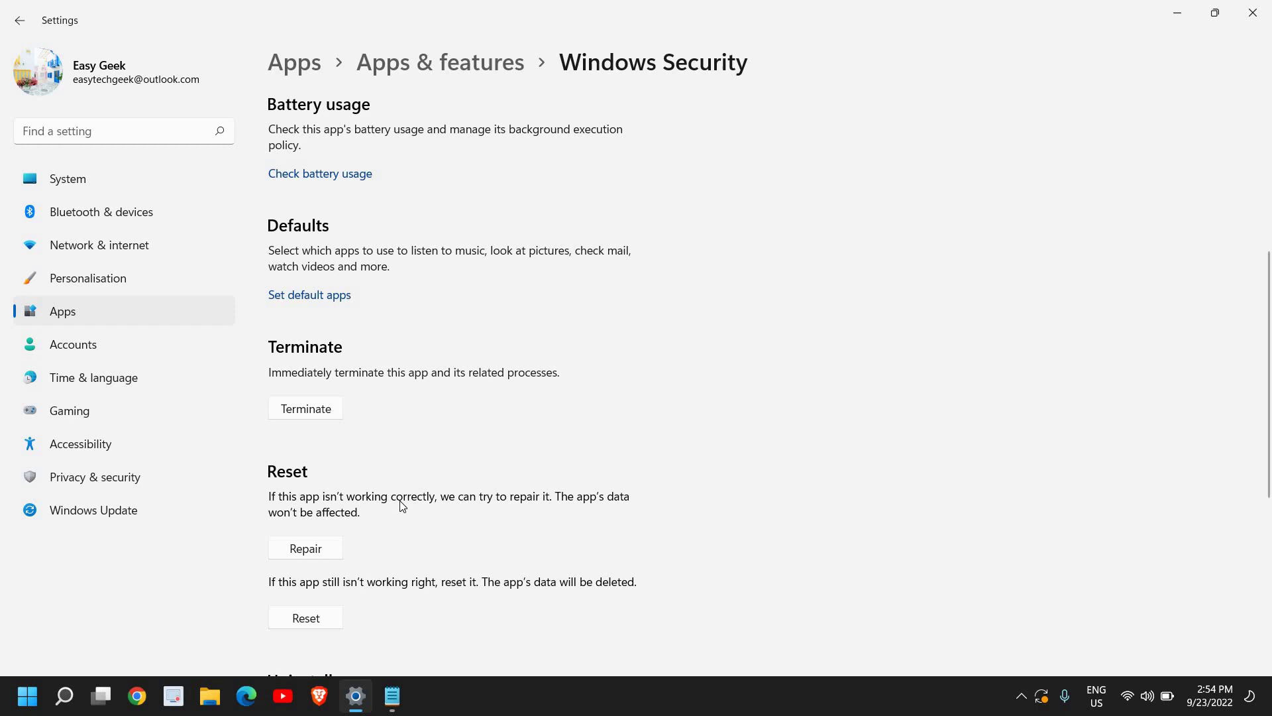
scroll(400, 504, "down", 2)
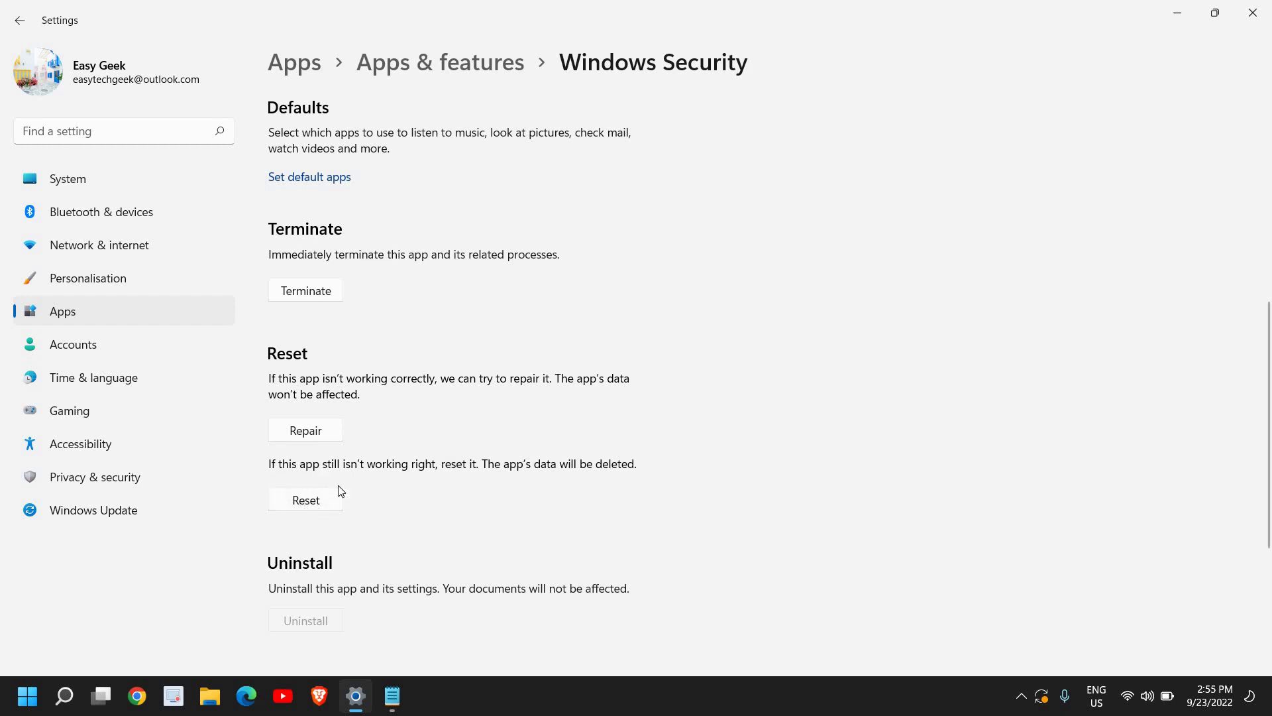
- Peek at the hidden system tray icons and Windows Search, then return to Settings without changes
left_click(1021, 697)
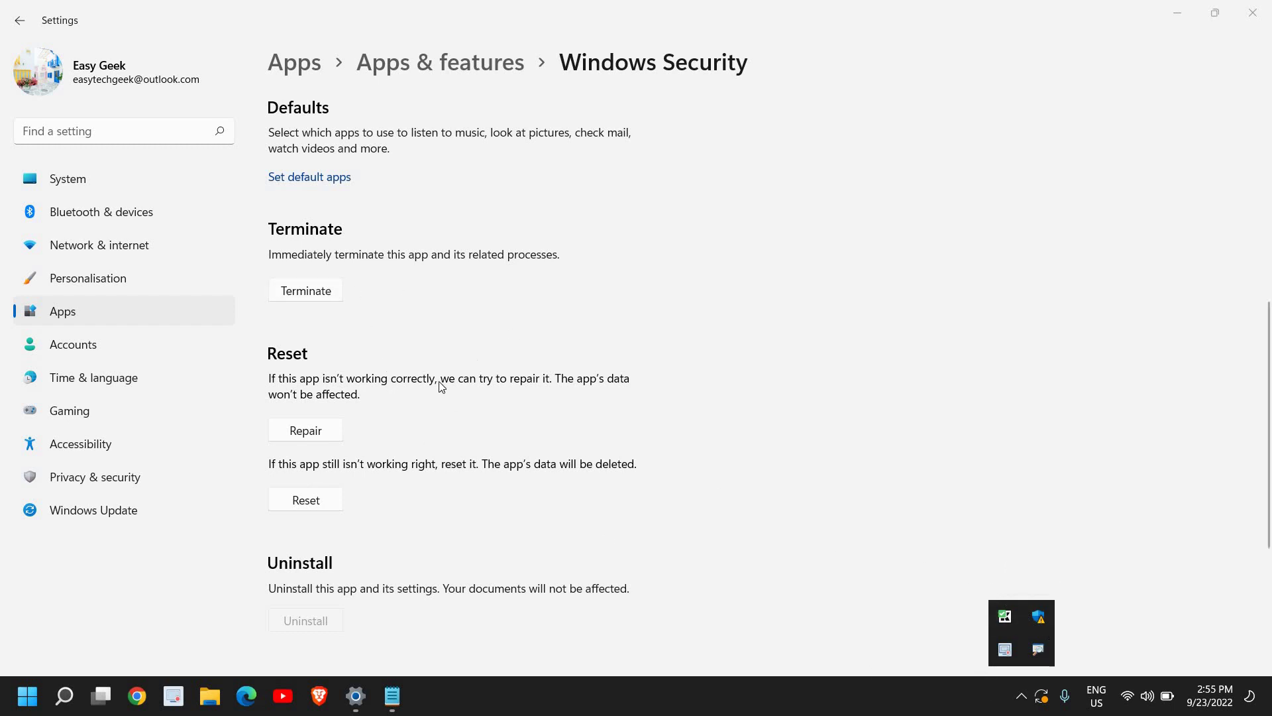
left_click(518, 420)
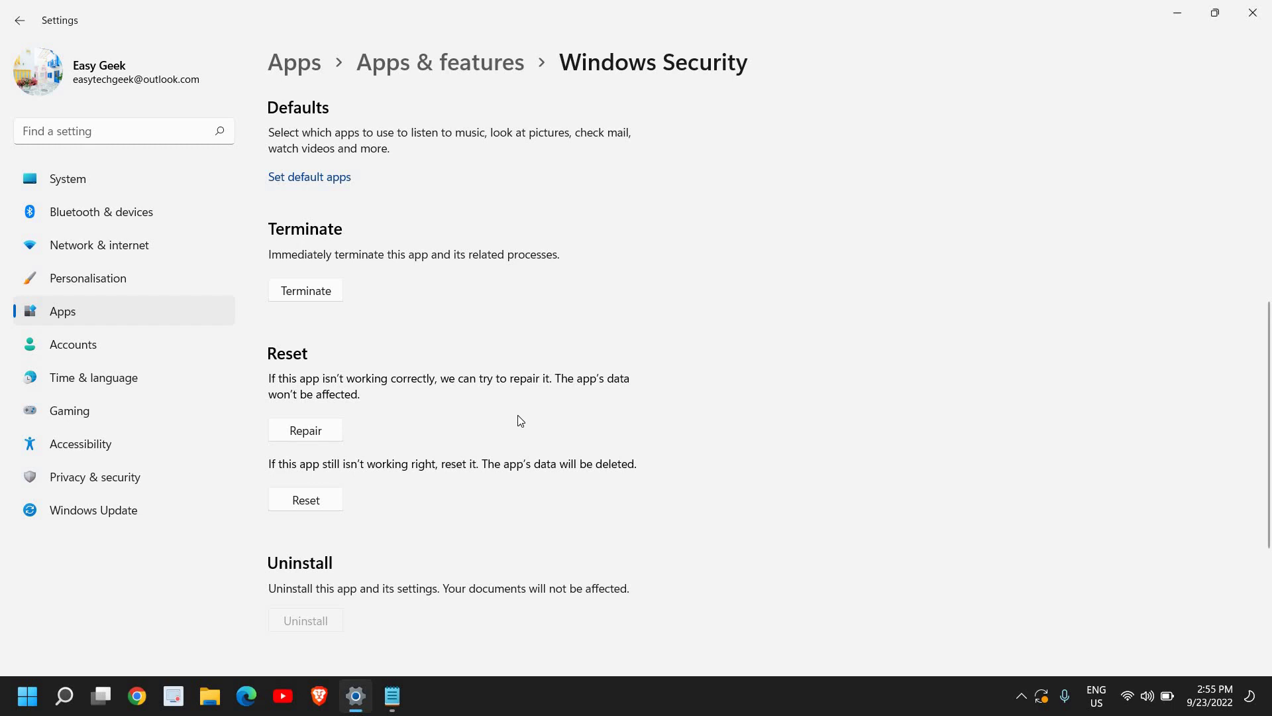
left_click(63, 695)
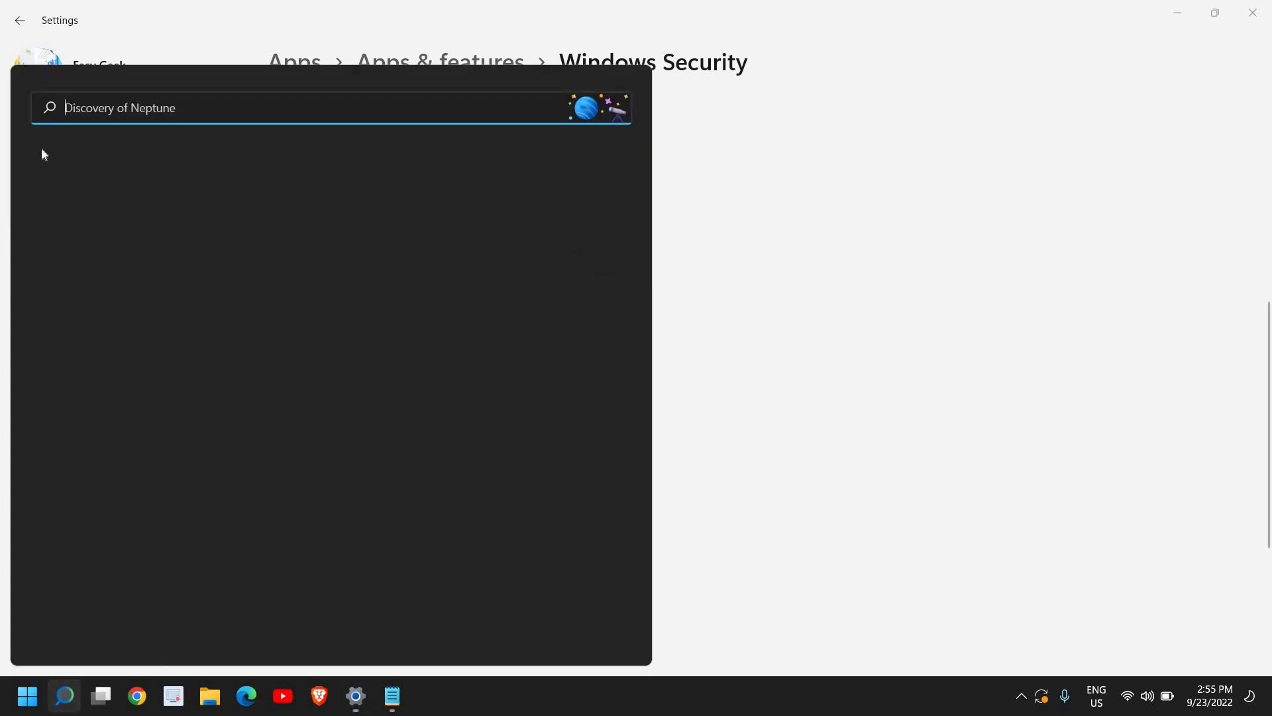
left_click(1033, 372)
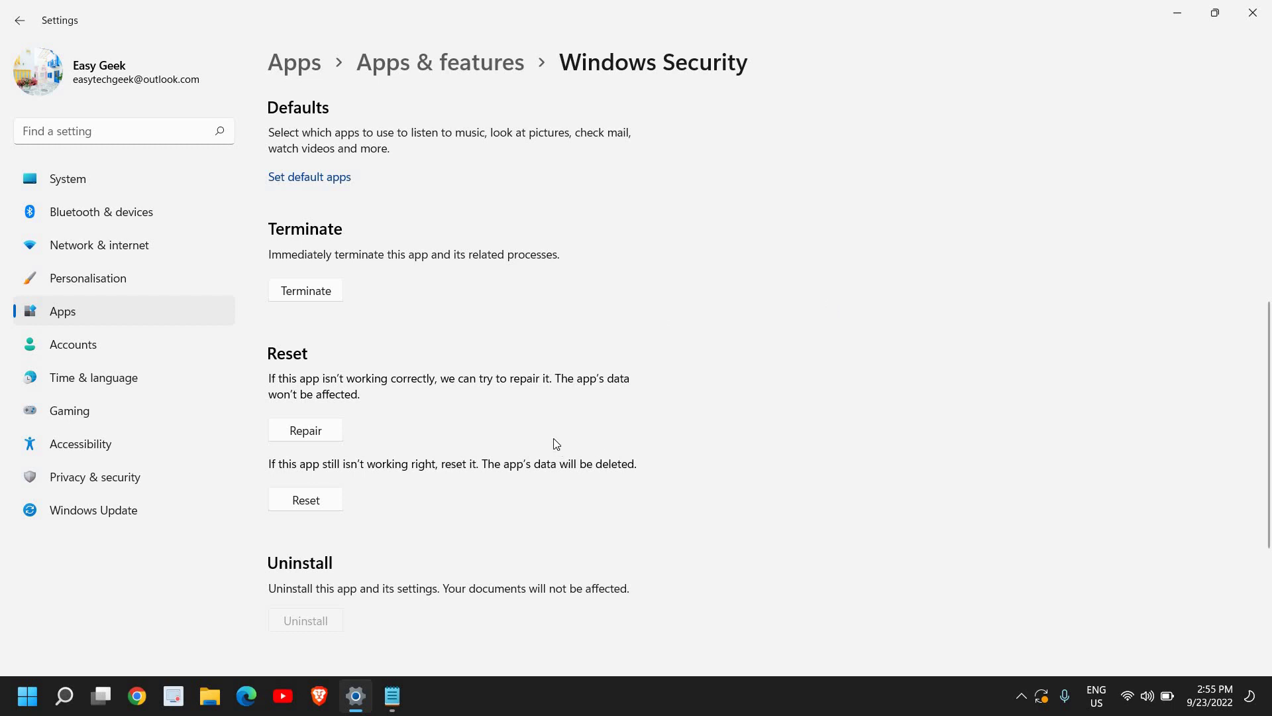
- Close Settings and search Windows for 'powershell' to find Windows PowerShell
left_click(1252, 12)
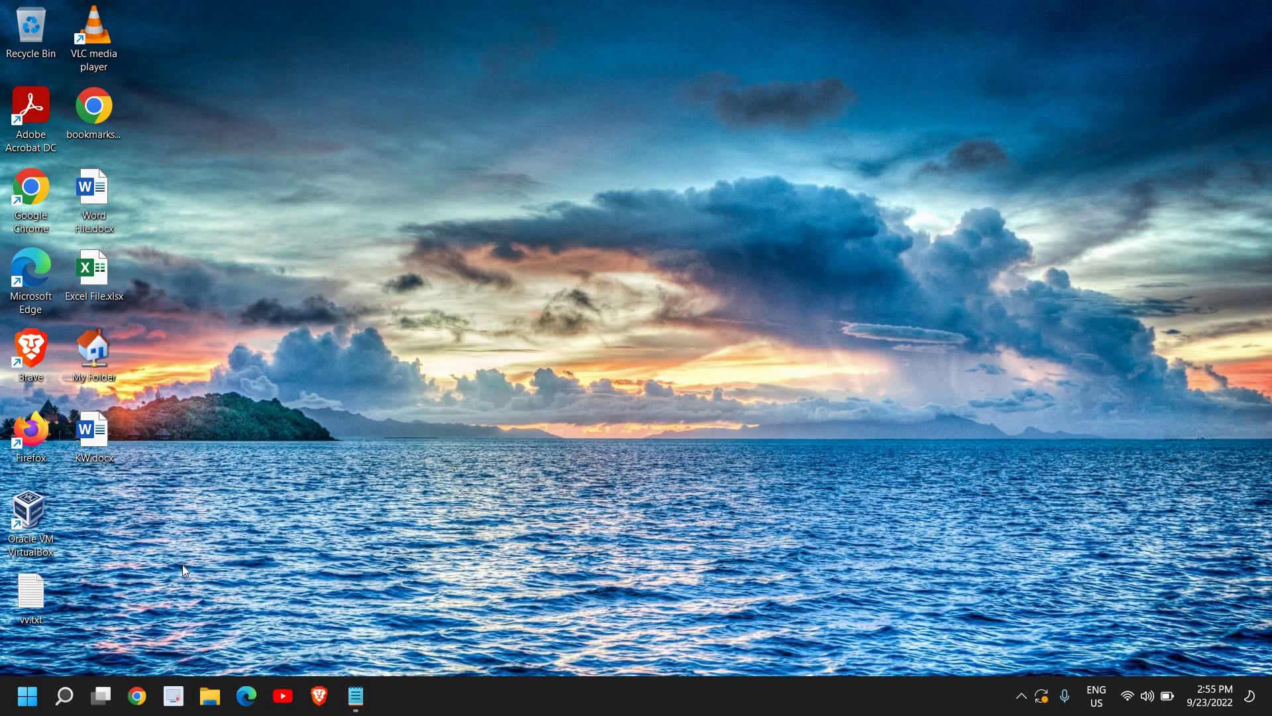
left_click(63, 696)
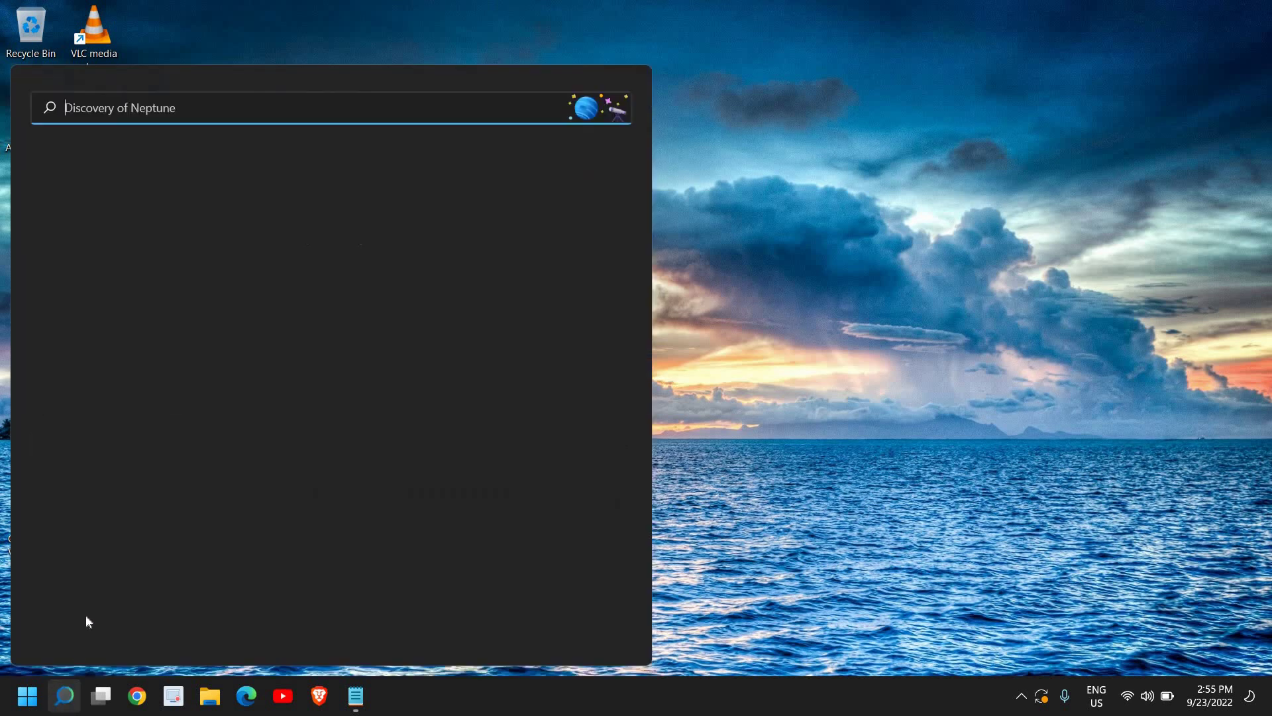
type("powe")
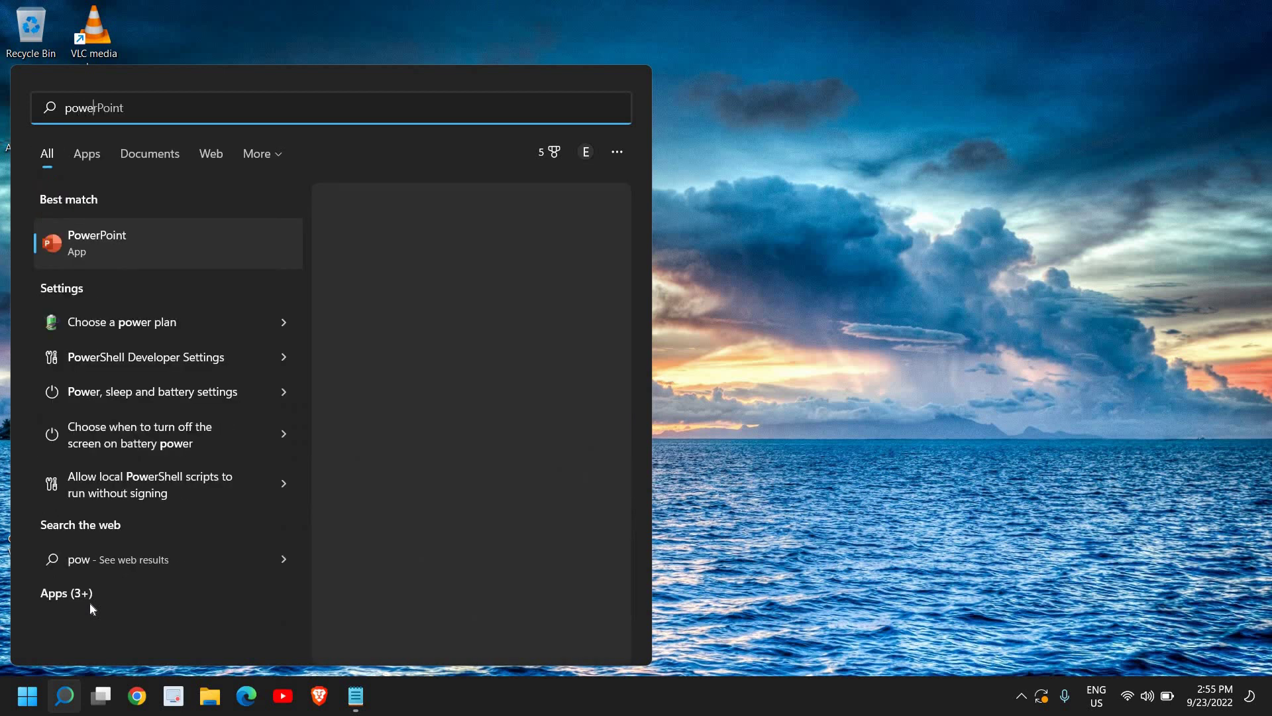
type("r")
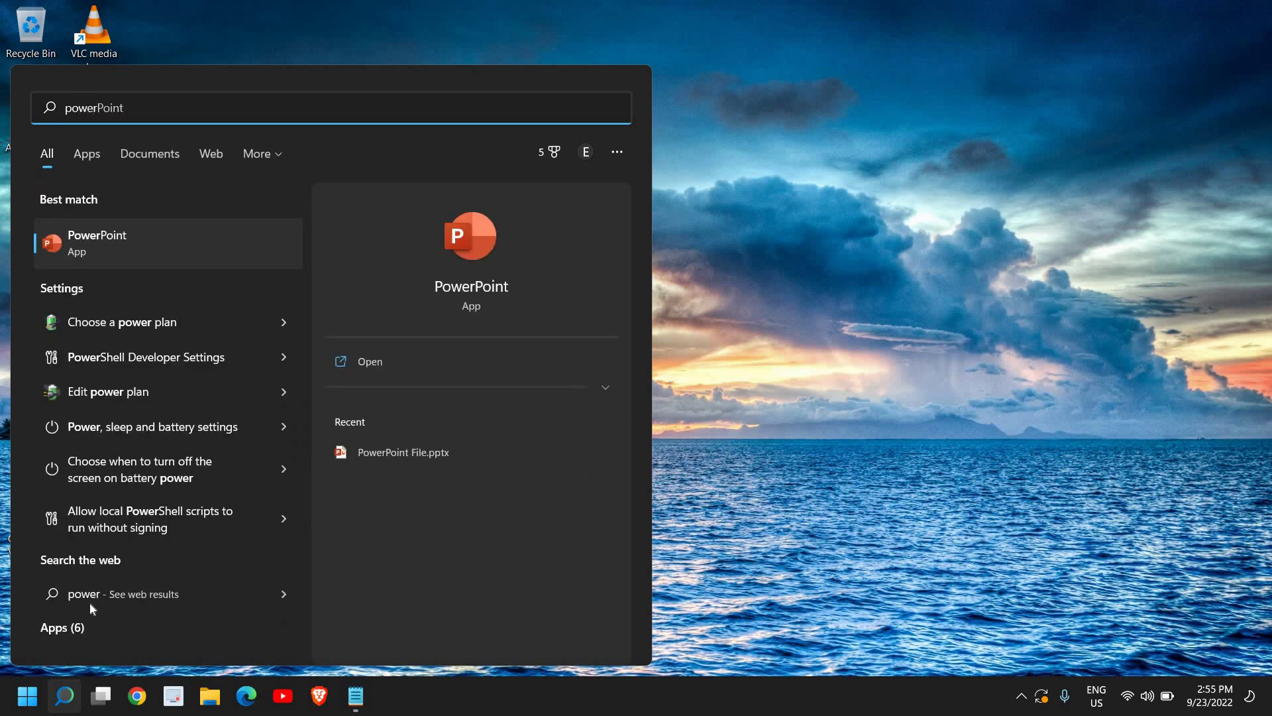
type("she")
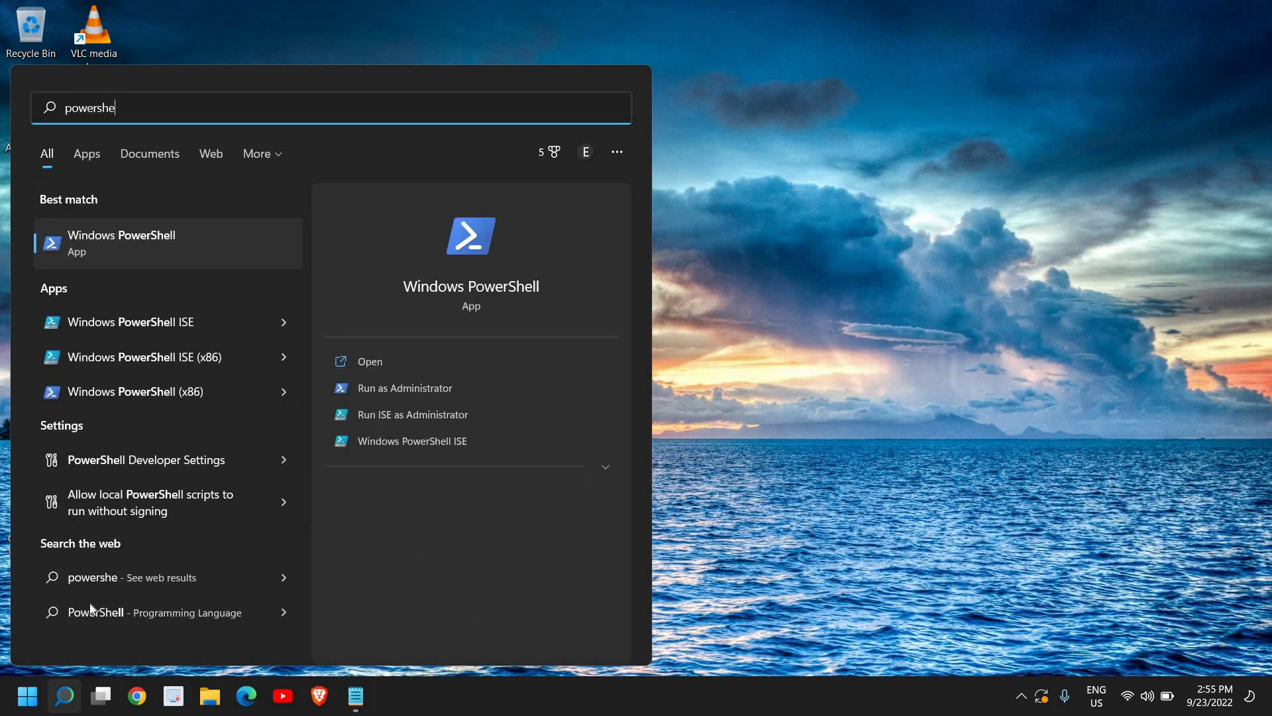
type("ll")
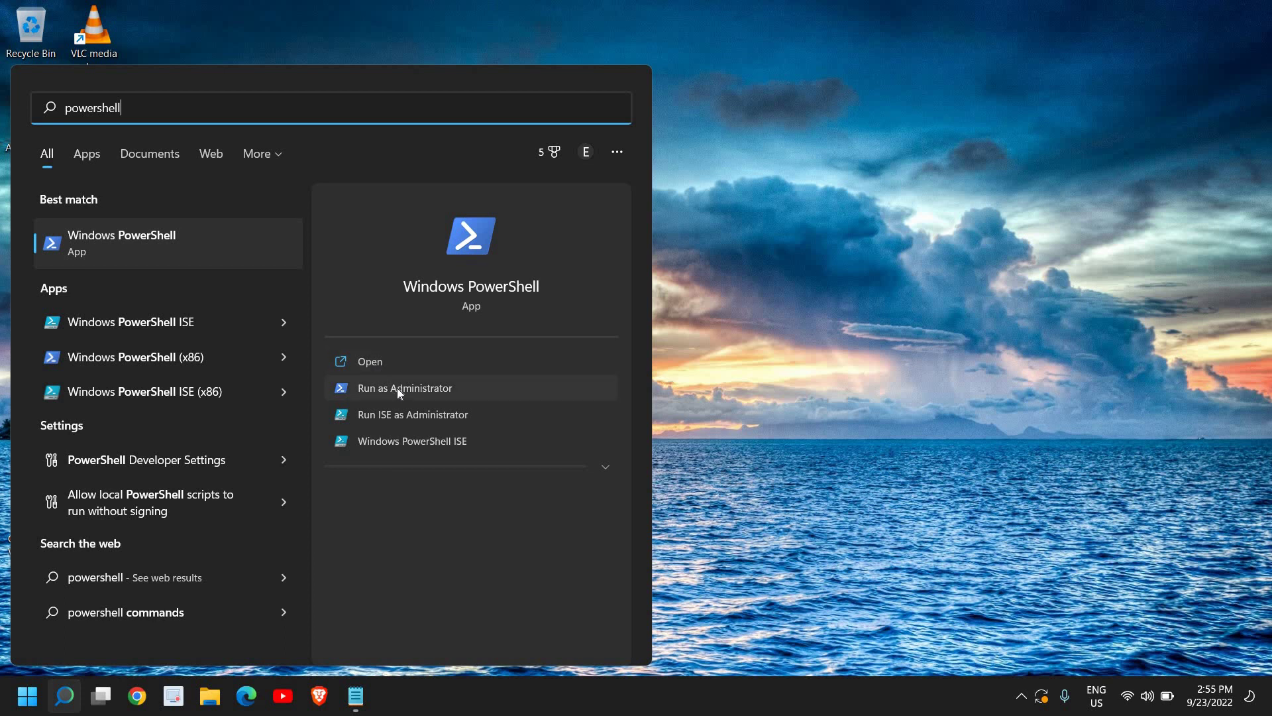
- Start PowerShell as administrator and copy the Get-AppxPackage | Reset-AppxPackage line from Notepad
left_click(397, 387)
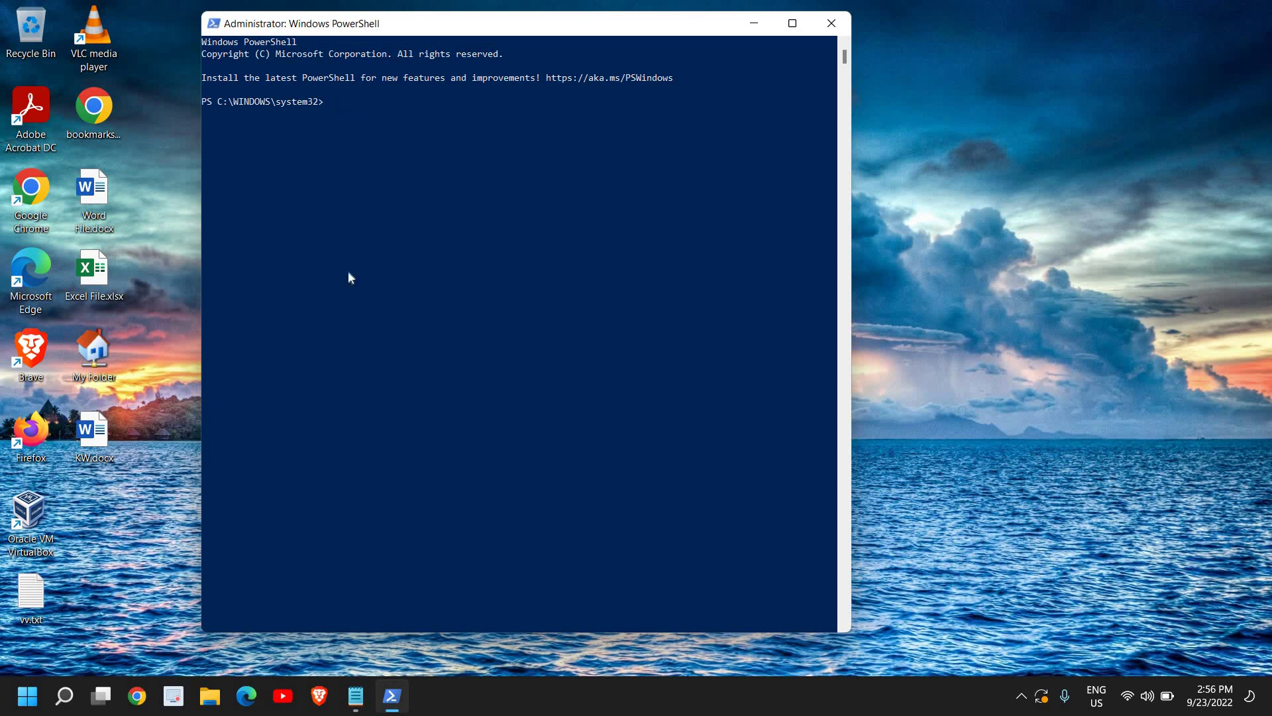
left_click(355, 696)
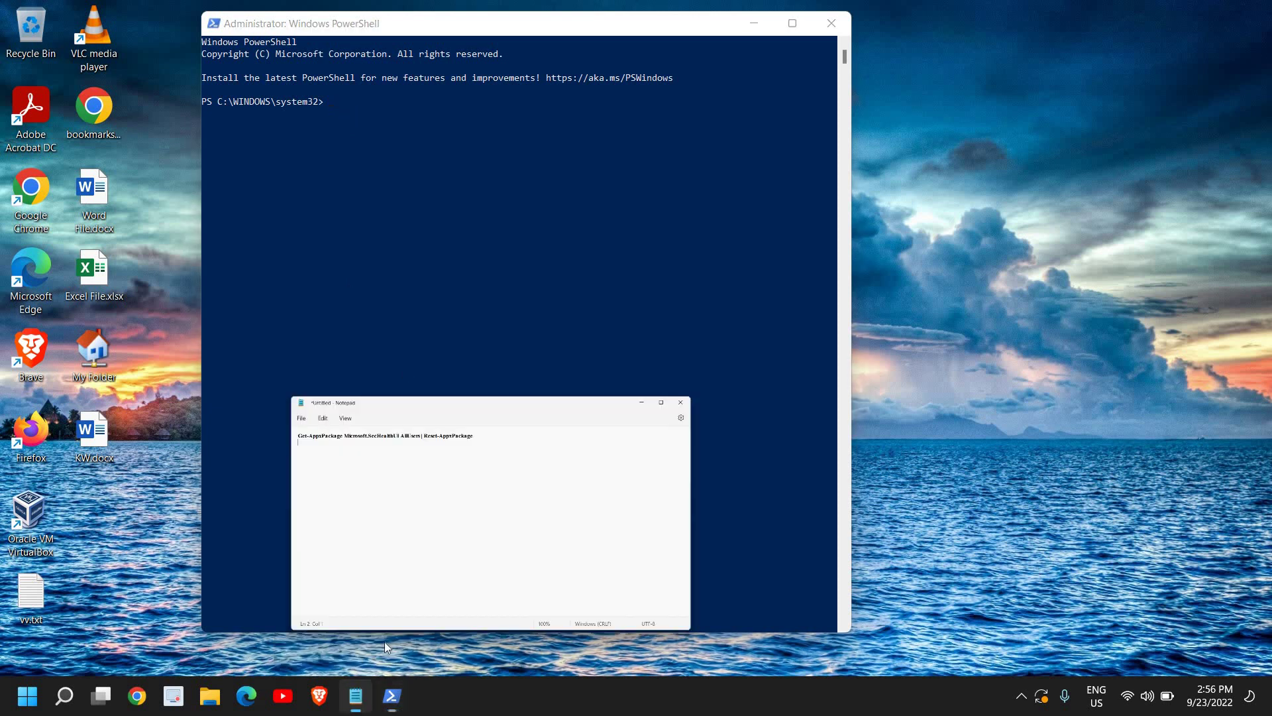
left_click_drag(623, 208, 245, 169)
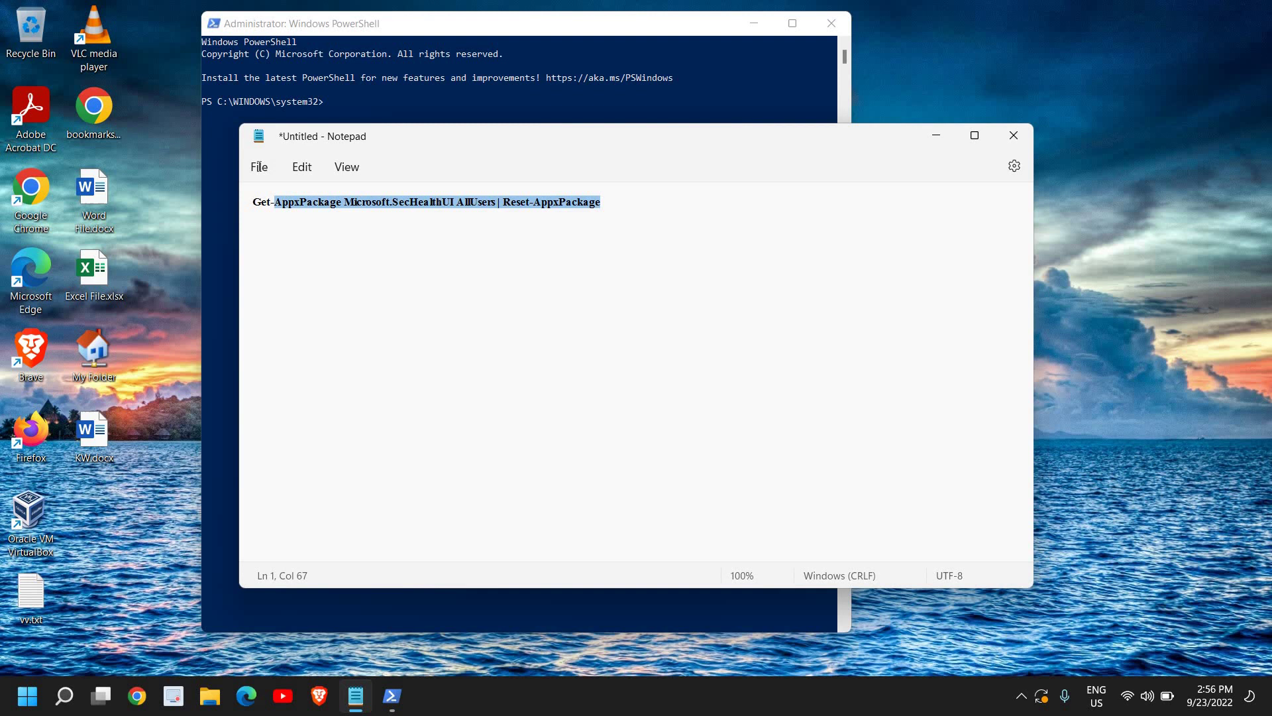
right_click(435, 204)
left_click(467, 286)
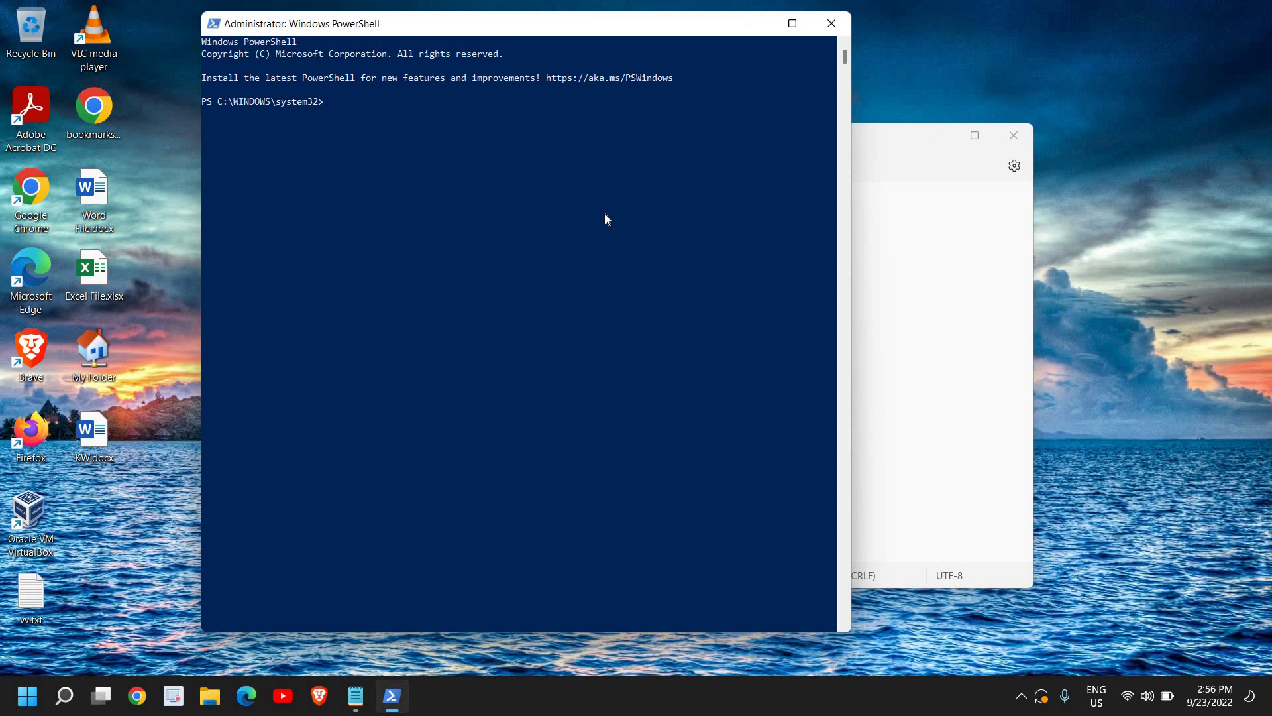
type("Get-AppxPackage Microsoft.SecHealthUI AllUsers | Reset-AppxPackage")
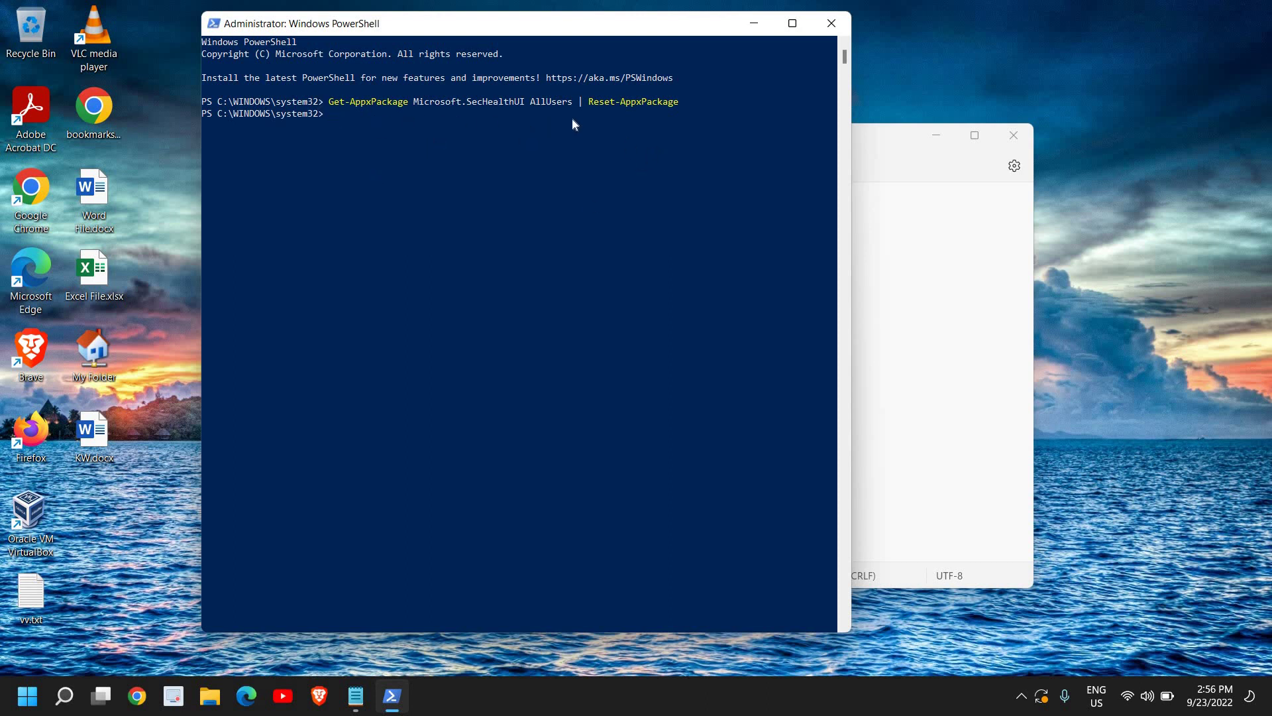
- Close PowerShell, minimize Notepad and launch Command Prompt as administrator via a 'cmd' search
left_click(836, 23)
left_click(824, 316)
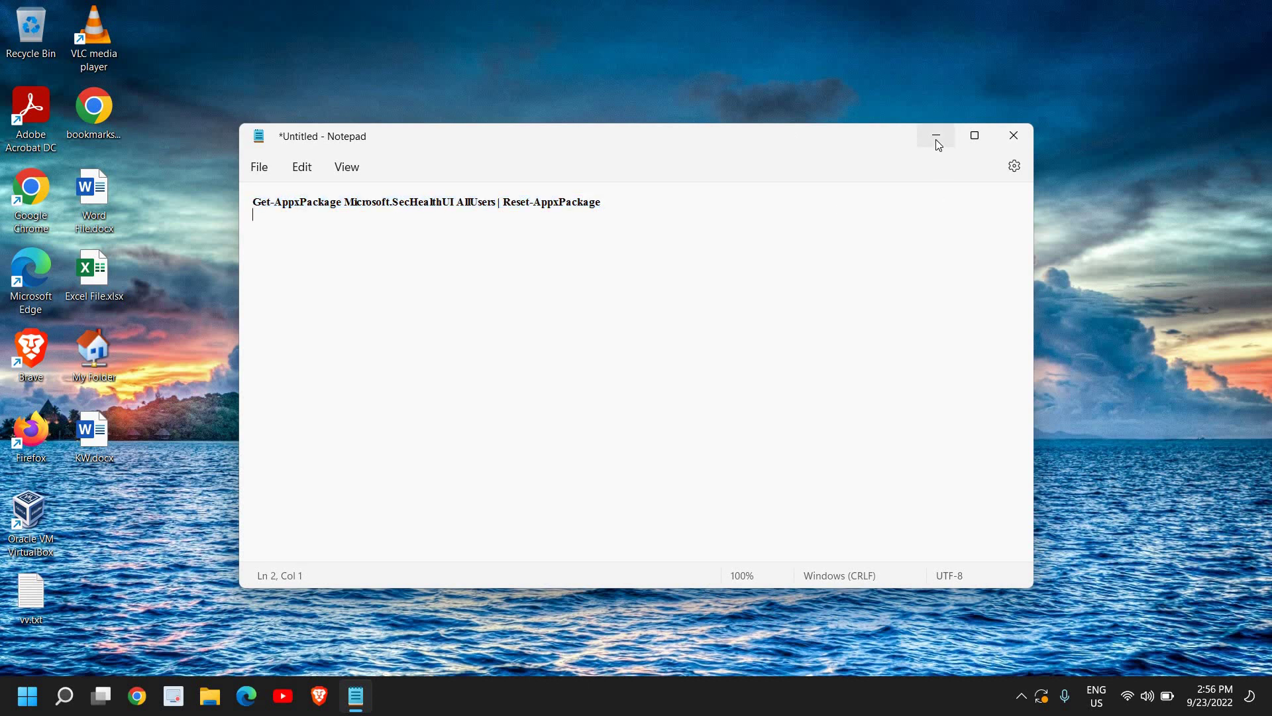
left_click(936, 142)
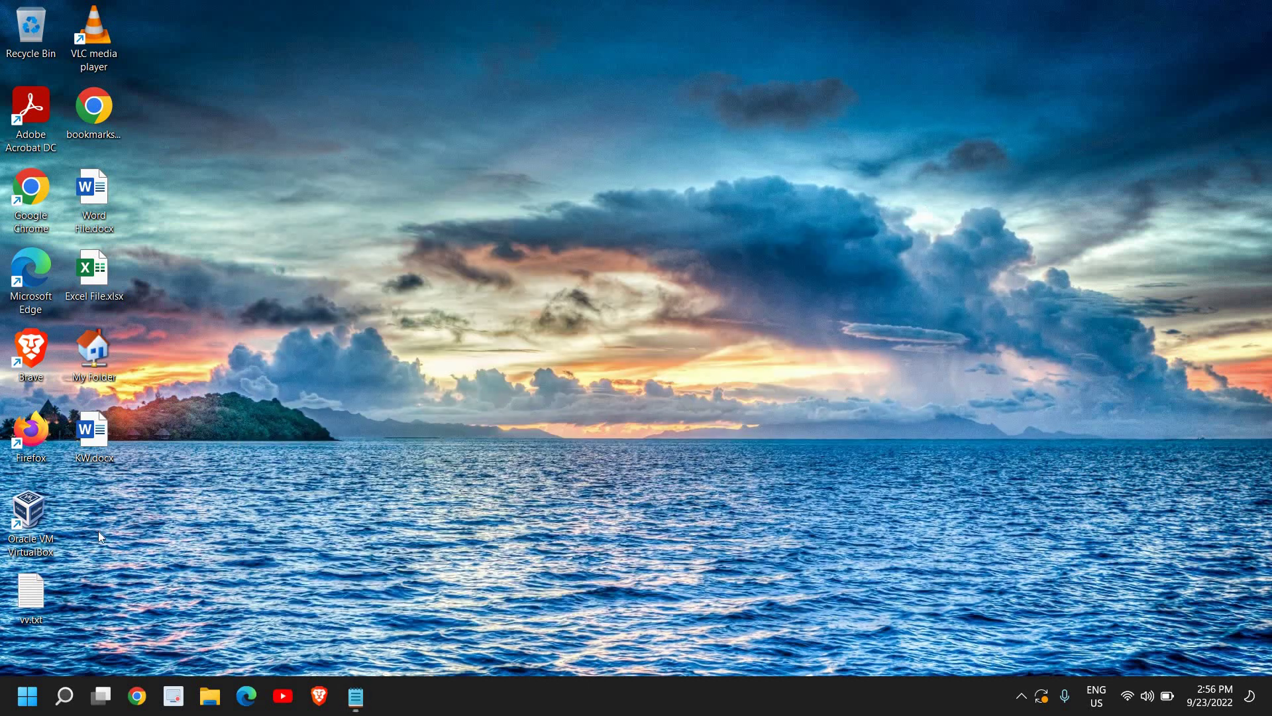
left_click(64, 696)
type("c")
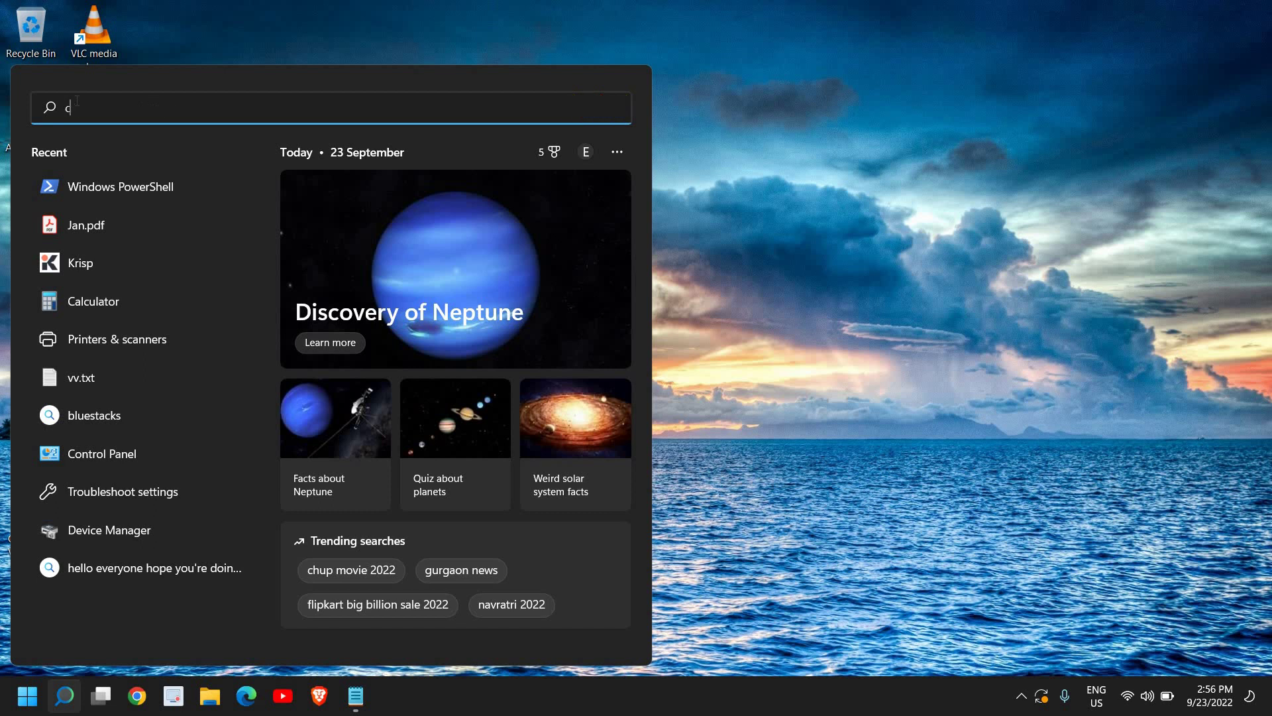
type("md")
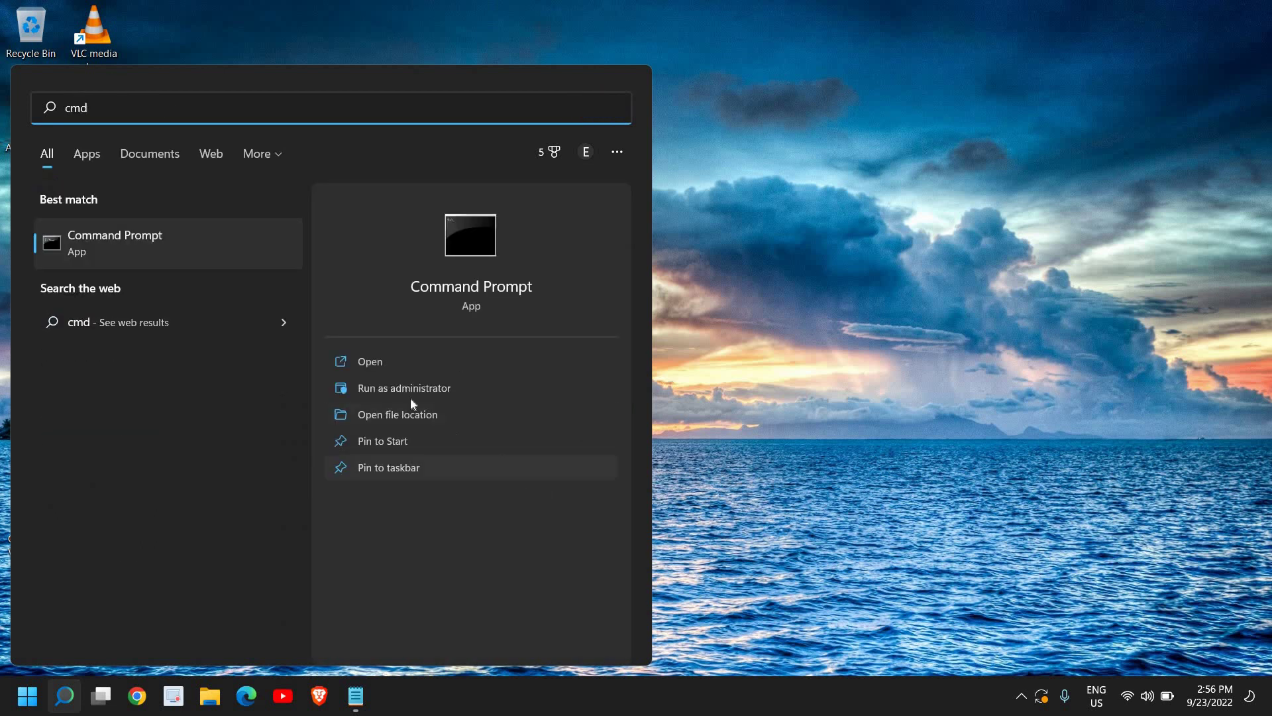
left_click(435, 388)
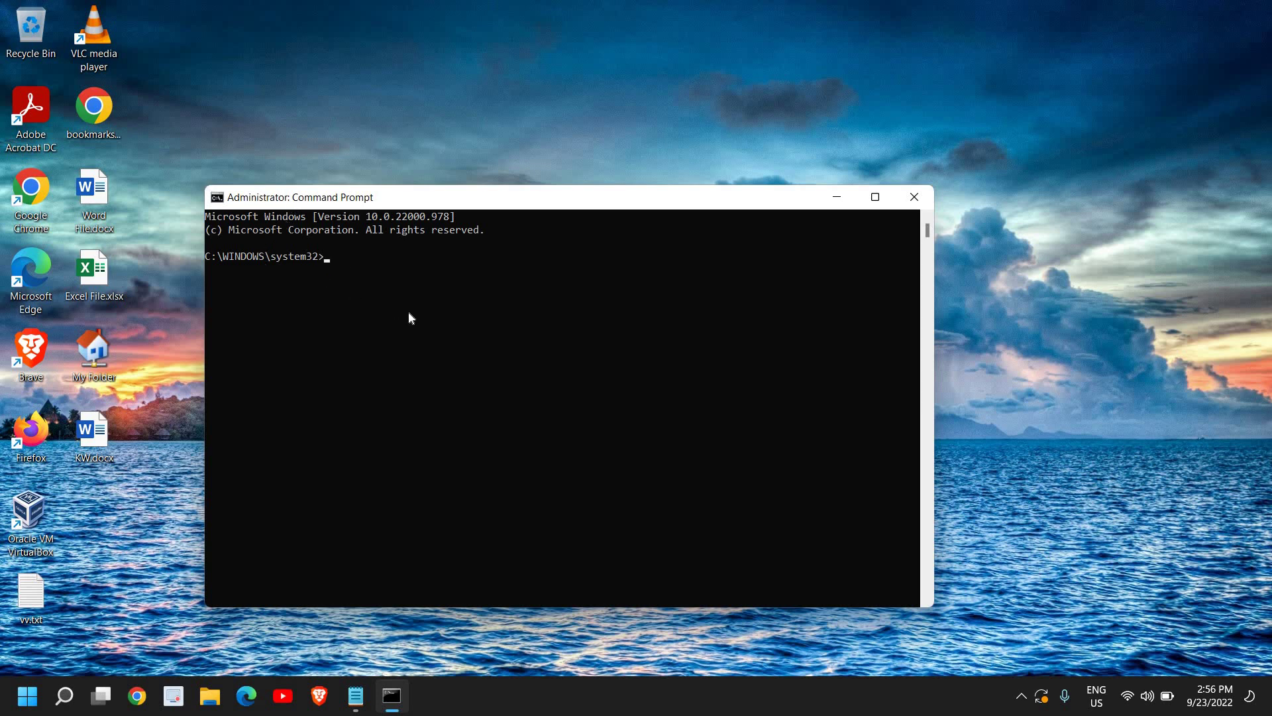
type("sfc /scannow")
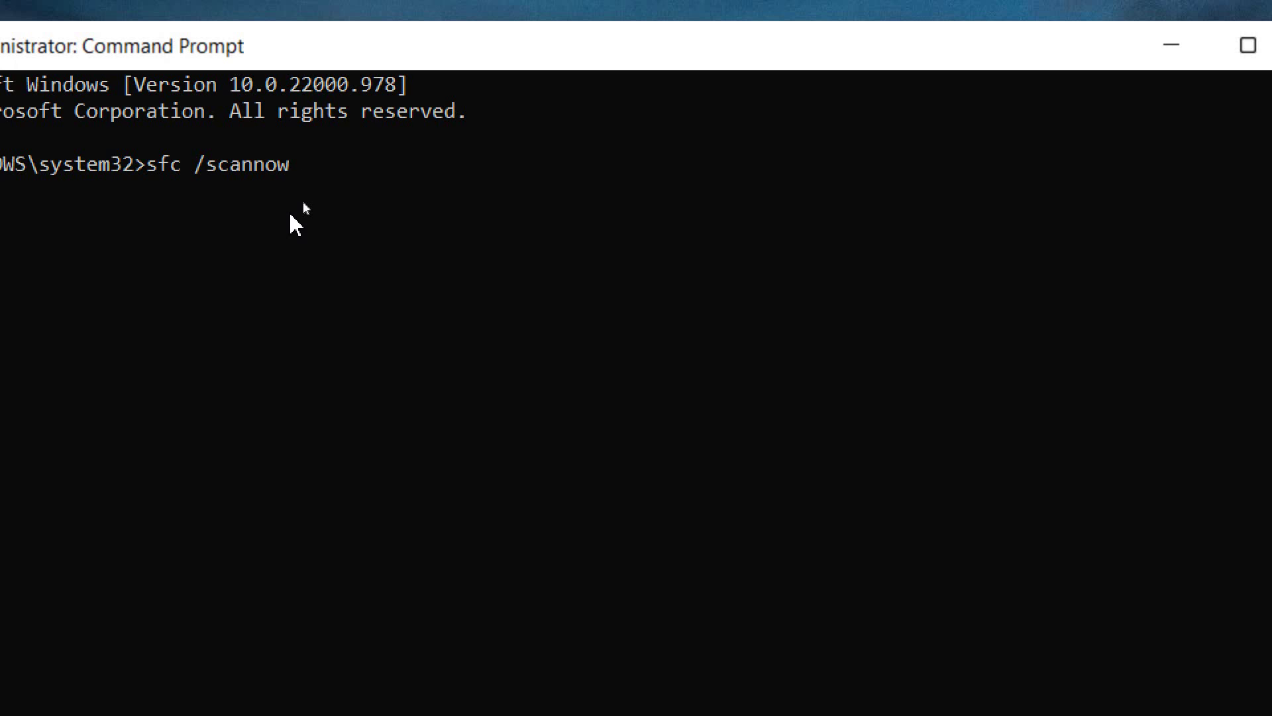
- Run sfc /scannow until verification reaches 14%, then close Command Prompt
key("Return")
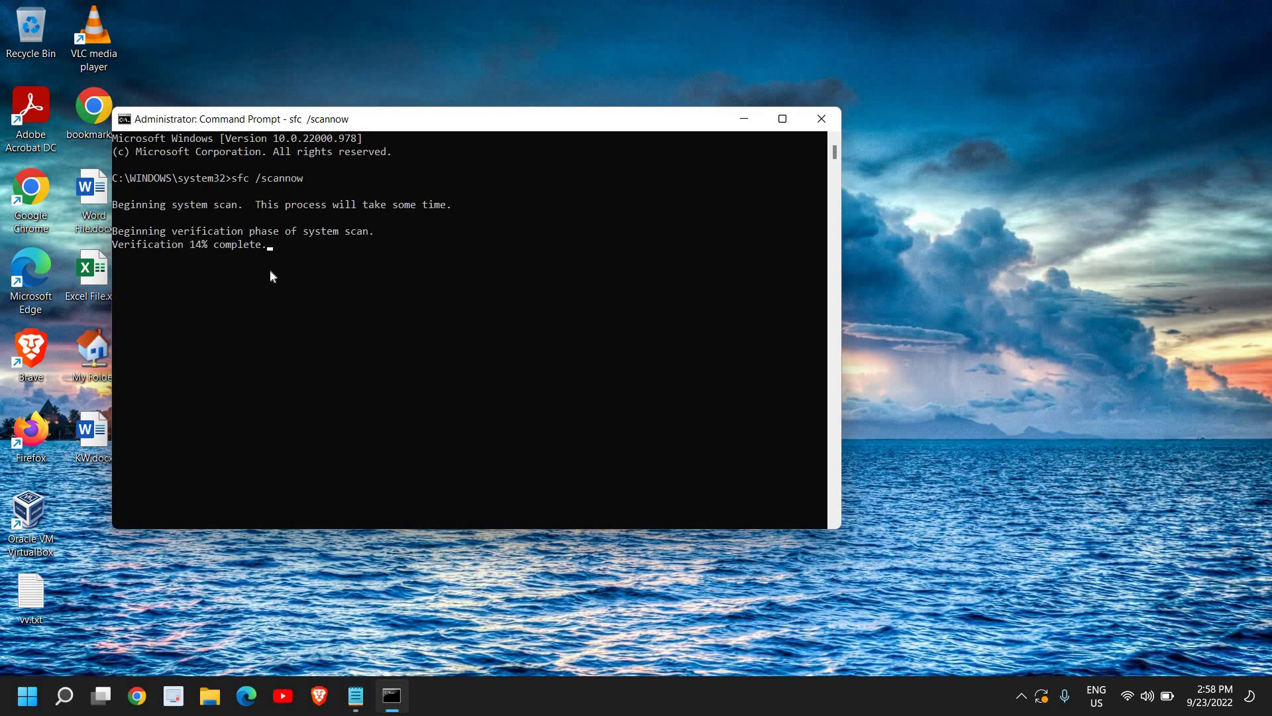
left_click(818, 120)
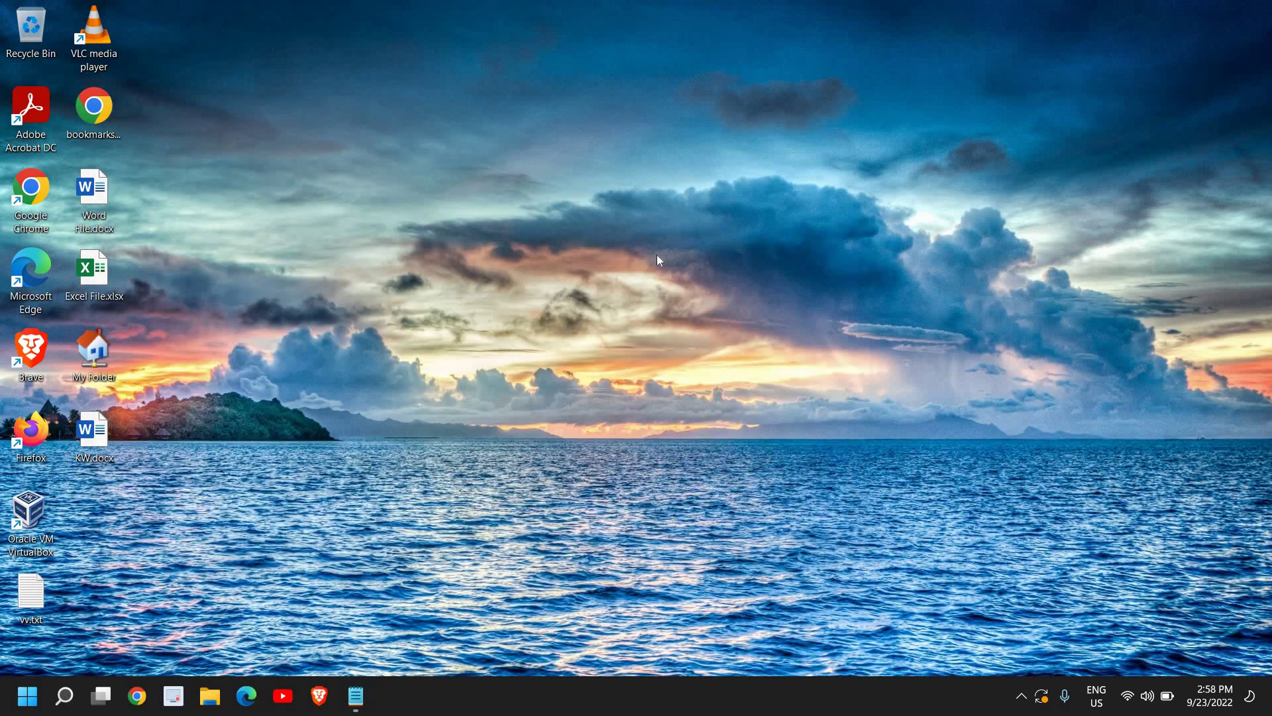